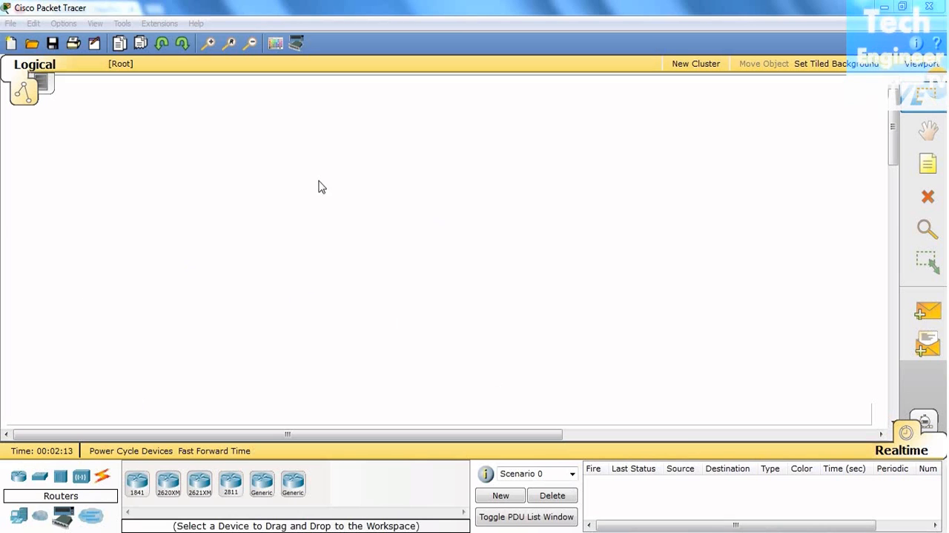
# - Place three 2950-24 switches in a triangle, with Switch0 above and Switch1 and Switch2 below it
pyautogui.click(40, 480)
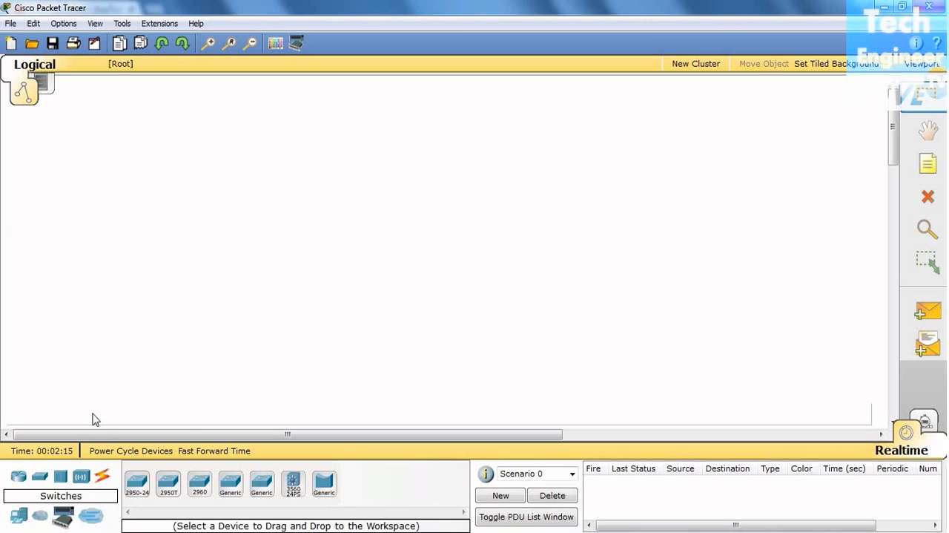
pyautogui.moveTo(146, 484); pyautogui.dragTo(329, 158)
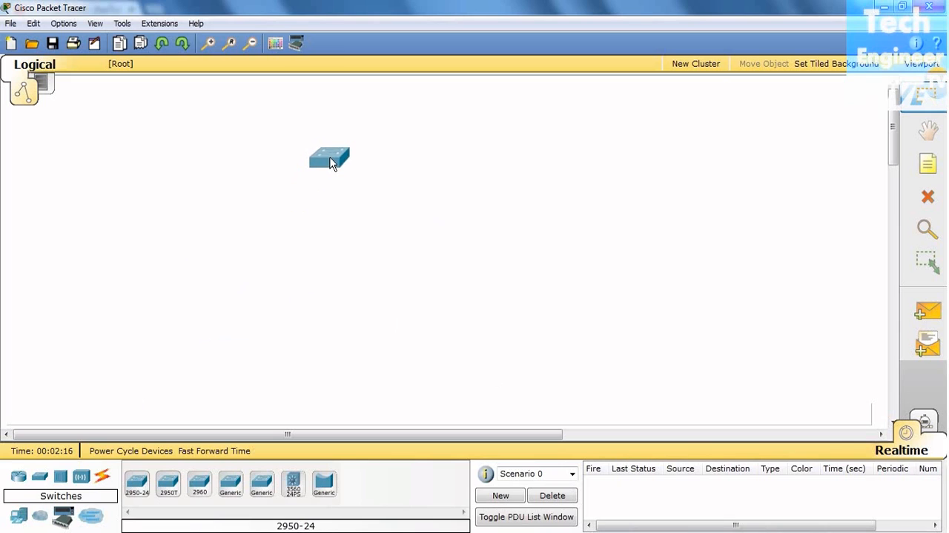
pyautogui.moveTo(137, 483); pyautogui.dragTo(405, 291)
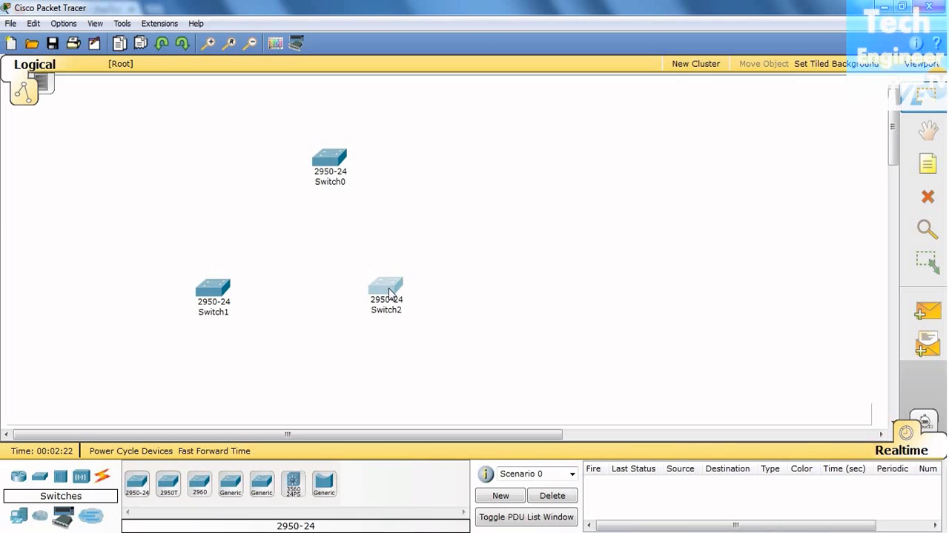
pyautogui.moveTo(330, 163); pyautogui.dragTo(326, 163)
# - Connect Switch0 FastEthernet0/1 to Switch1 FastEthernet0/2 with a copper cross-over cable
pyautogui.click(104, 479)
pyautogui.click(230, 486)
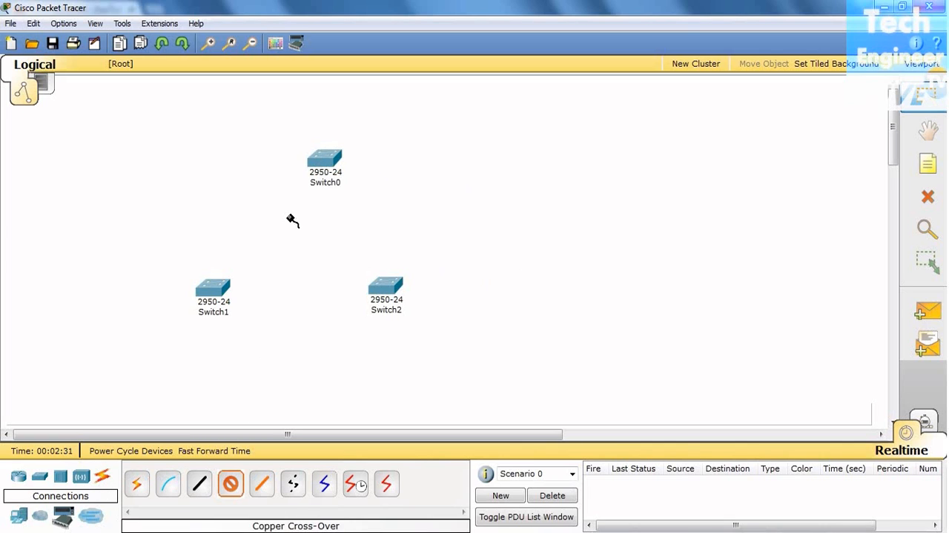
pyautogui.click(324, 157)
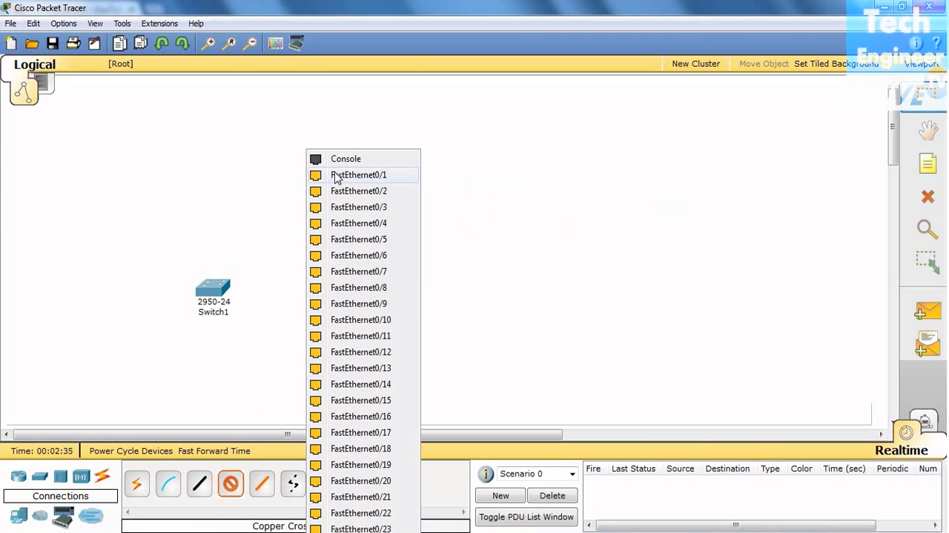
pyautogui.click(325, 174)
pyautogui.click(219, 287)
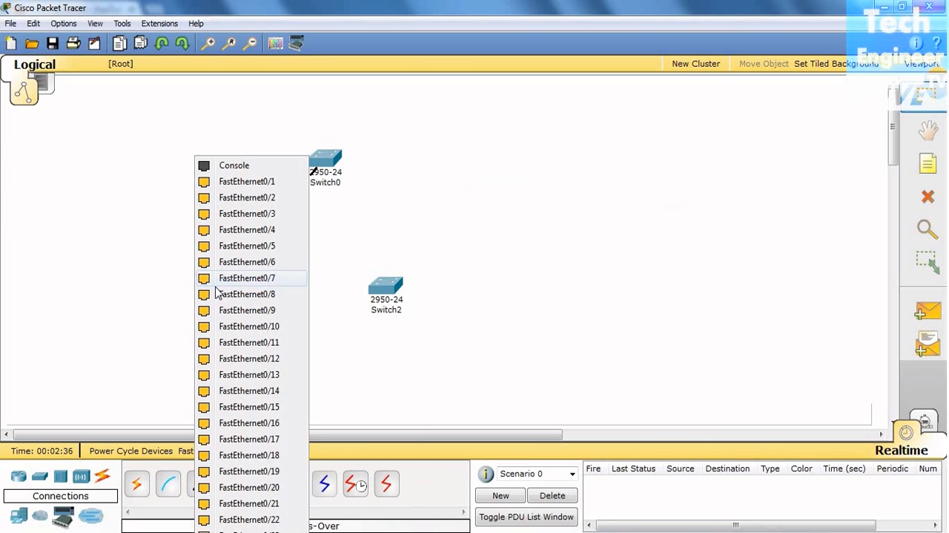
pyautogui.click(252, 197)
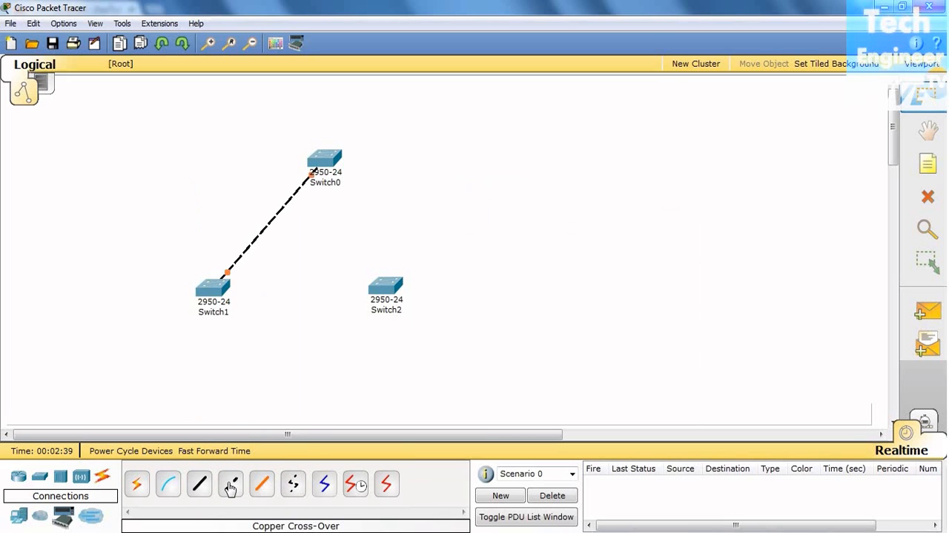
# - Connect Switch1 FastEthernet0/1 to Switch2 FastEthernet0/2 with a copper cross-over cable
pyautogui.click(214, 287)
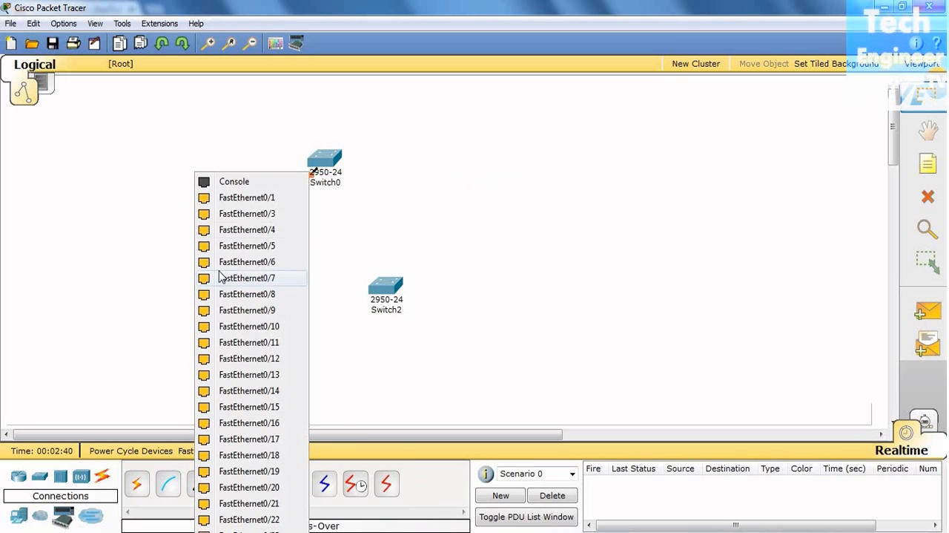
pyautogui.click(248, 199)
pyautogui.click(387, 288)
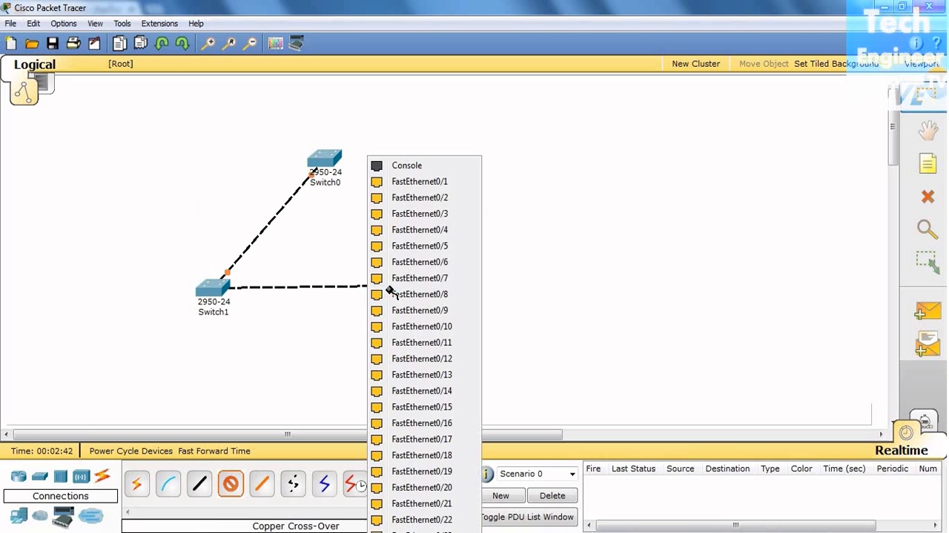
pyautogui.click(440, 199)
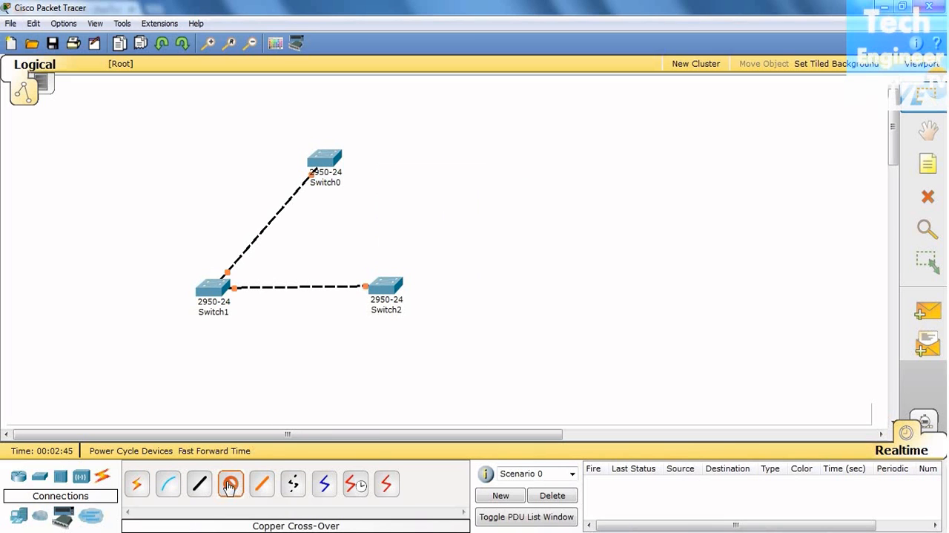
# - Connect Switch2 FastEthernet0/1 to Switch0 FastEthernet0/2 with a copper cross-over cable and shift Switch2 slightly outward
pyautogui.click(384, 285)
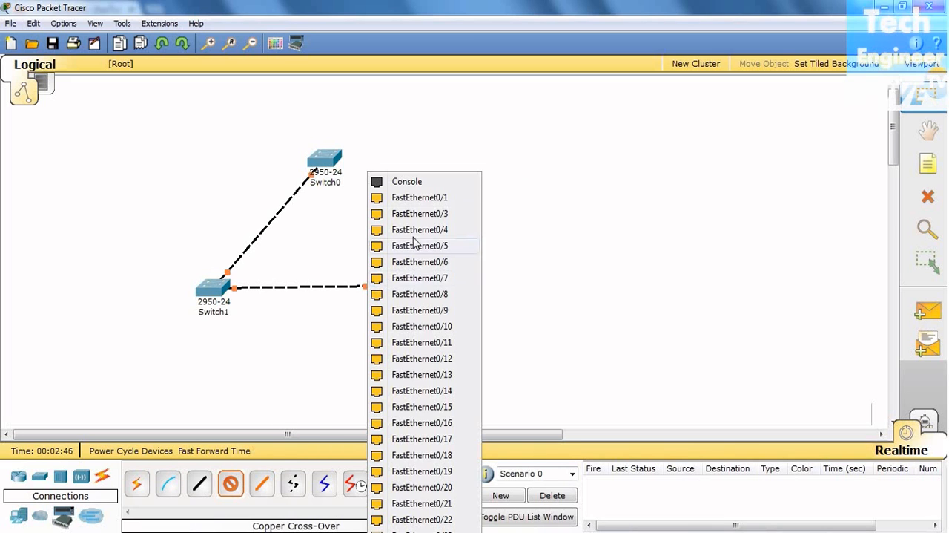
pyautogui.click(427, 199)
pyautogui.click(324, 158)
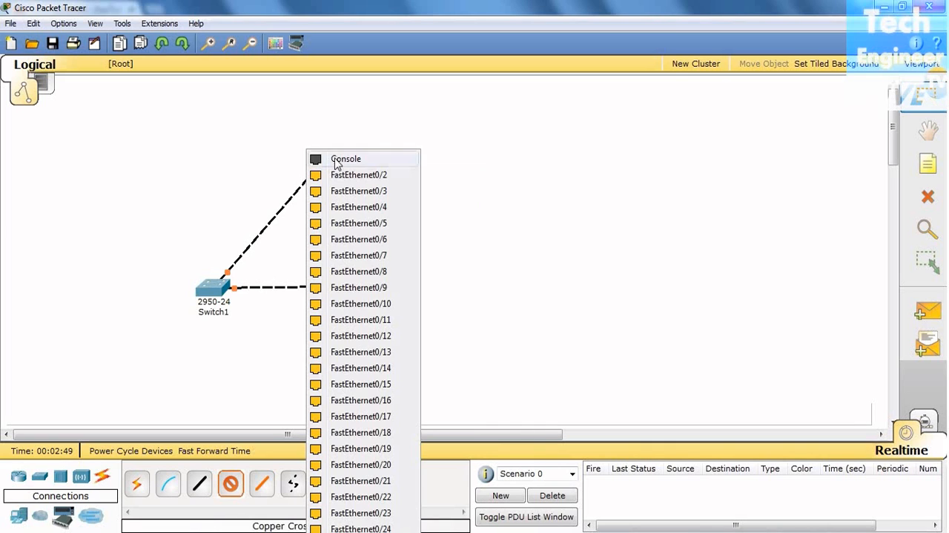
pyautogui.click(353, 176)
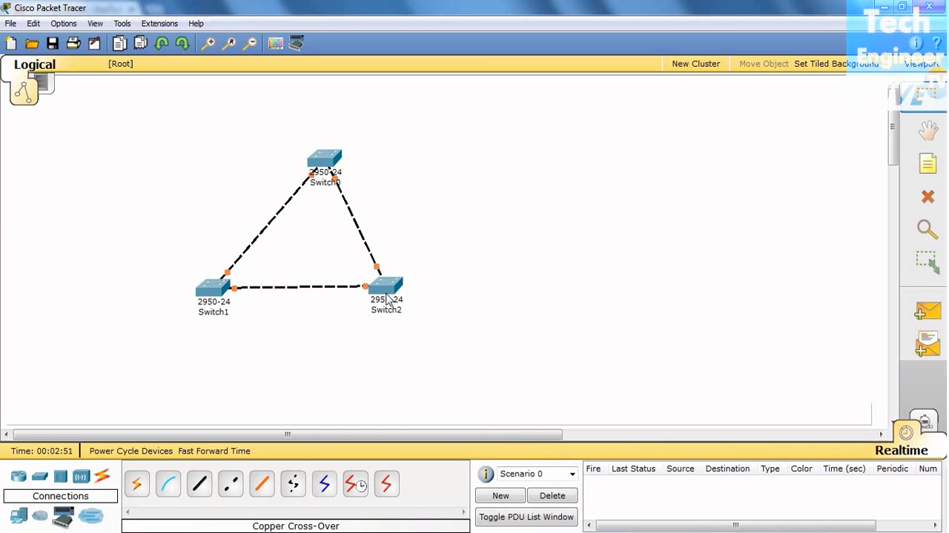
pyautogui.moveTo(391, 300); pyautogui.dragTo(399, 300)
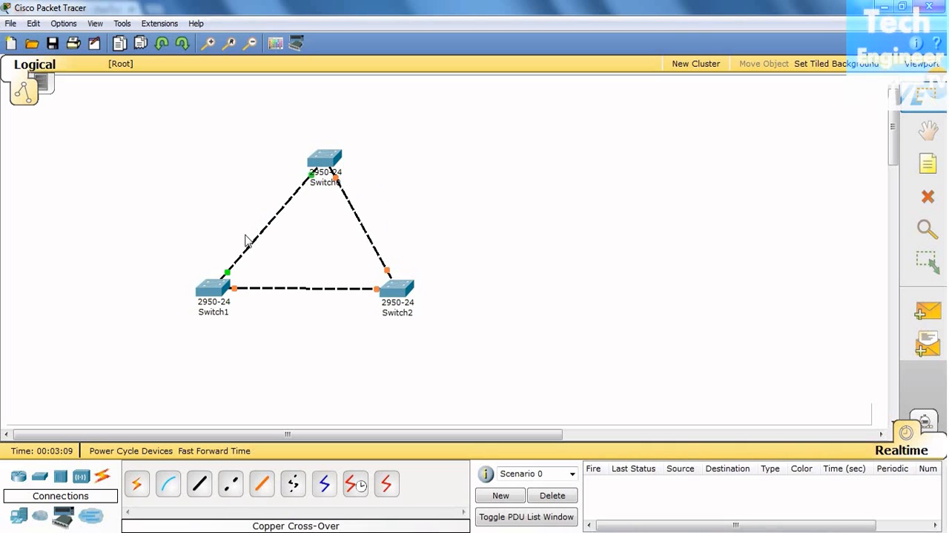
# - Open the command line interface of Switch0 and start its console session
pyautogui.moveTo(325, 189)
pyautogui.click(324, 159)
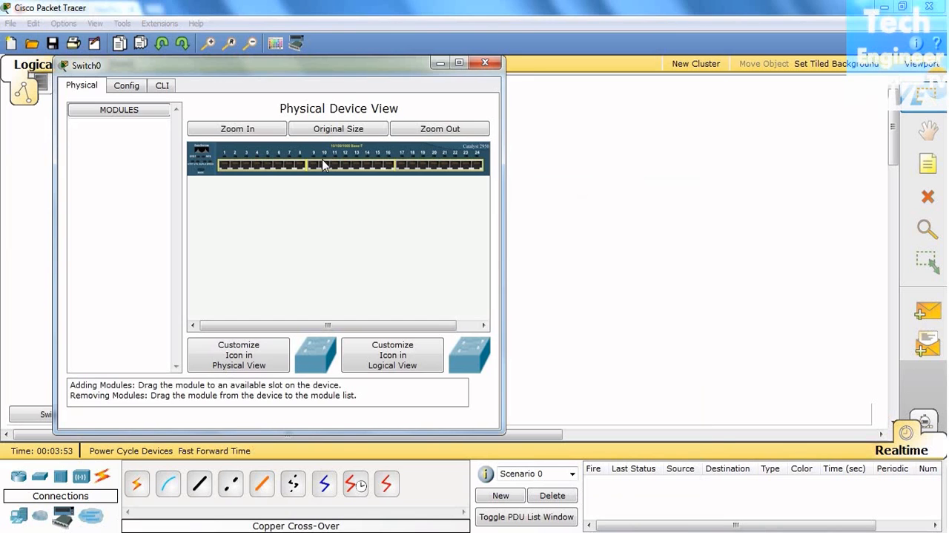
pyautogui.moveTo(354, 69); pyautogui.dragTo(445, 82)
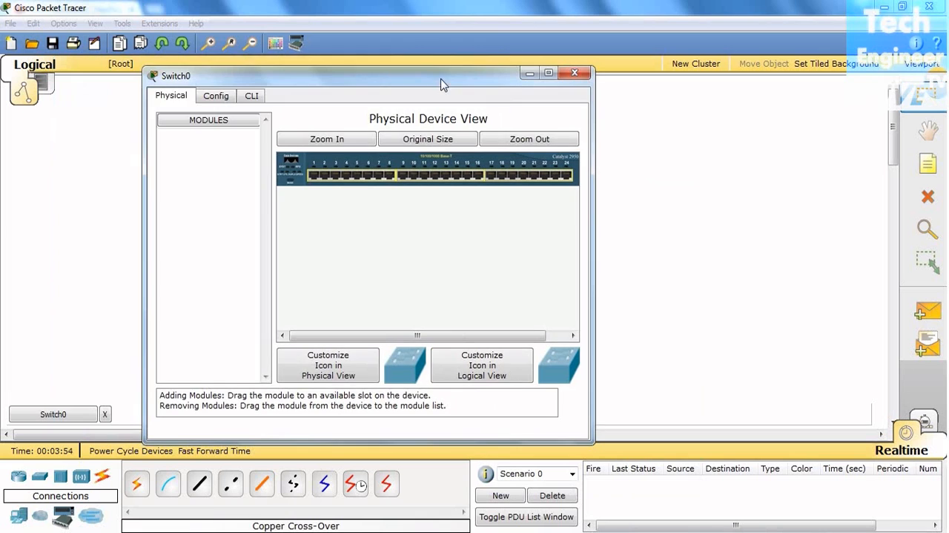
pyautogui.click(254, 98)
pyautogui.press('Return')
pyautogui.press('Return')
pyautogui.press('Return')
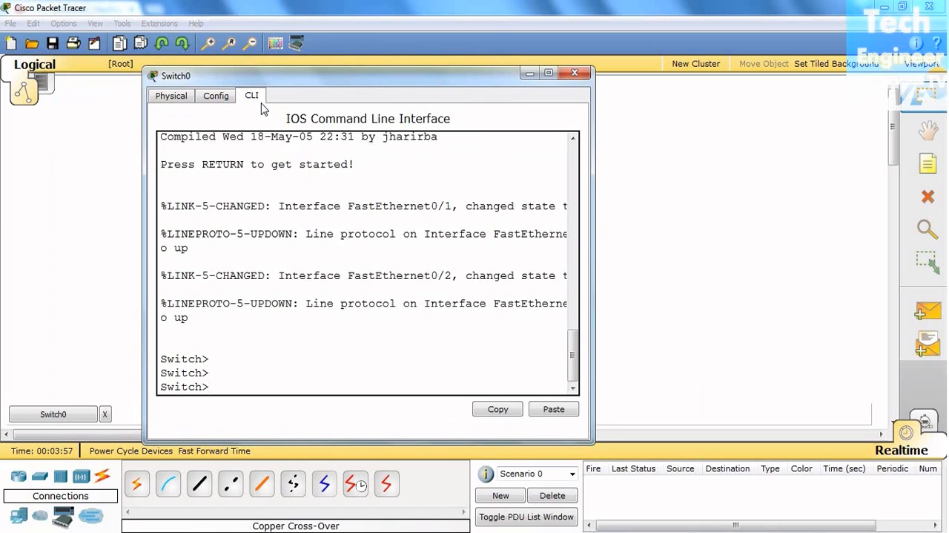
# - Enter privileged EXEC mode on Switch0 with en and widen its window so full console lines fit
pyautogui.press('Return')
pyautogui.write('en')
pyautogui.press('Return')
pyautogui.press('Return')
pyautogui.press('Return')
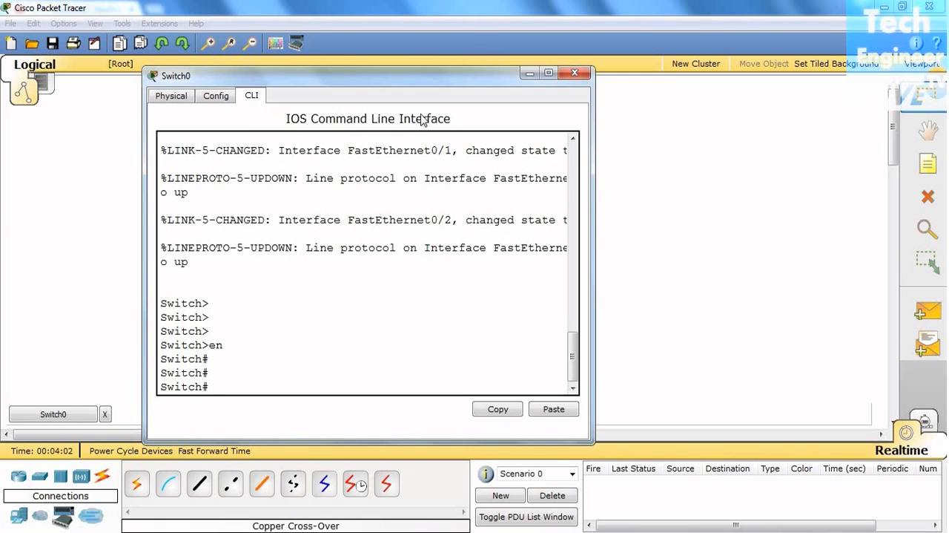
pyautogui.moveTo(596, 290); pyautogui.dragTo(750, 286)
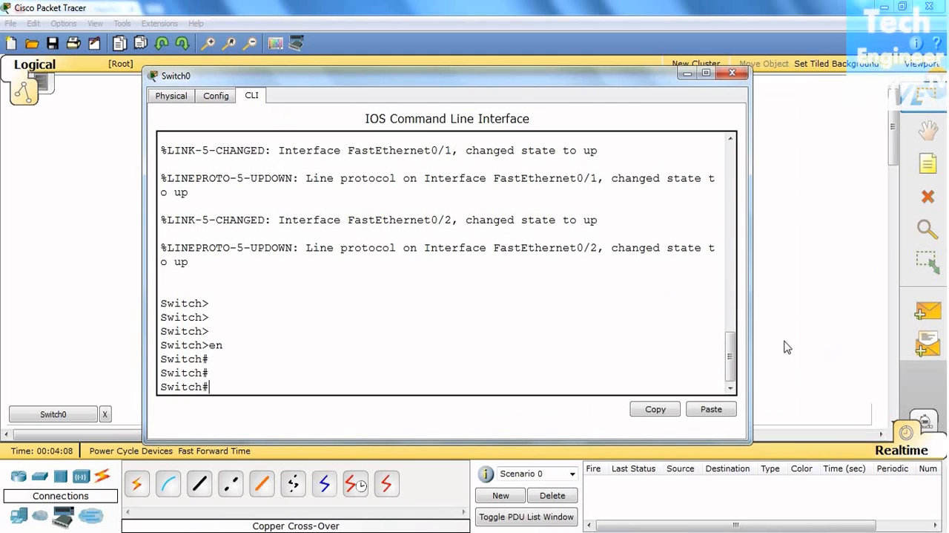
pyautogui.moveTo(755, 331); pyautogui.dragTo(761, 331)
# - Run show spanning-tree on Switch0 and review its complete output
pyautogui.write('s')
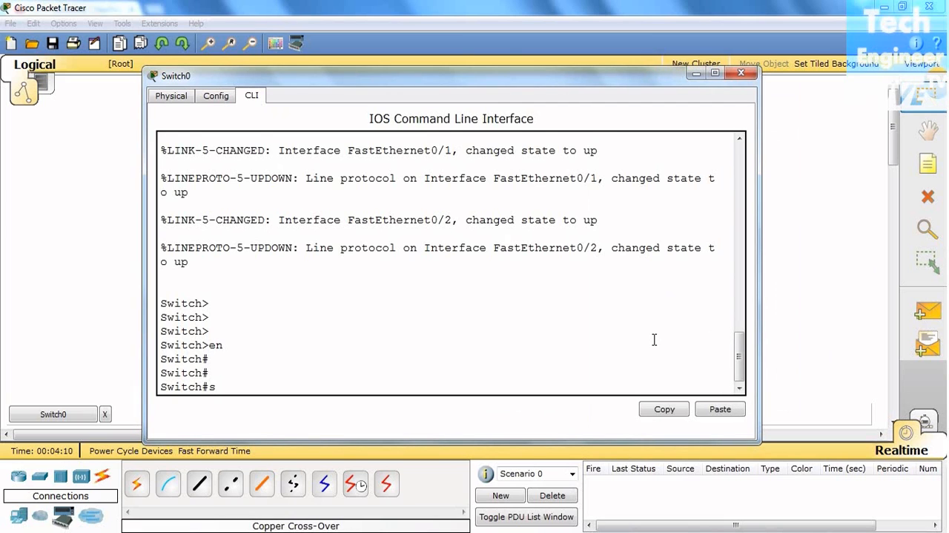
pyautogui.write('h')
pyautogui.press('Tab')
pyautogui.write('sp')
pyautogui.press('Tab')
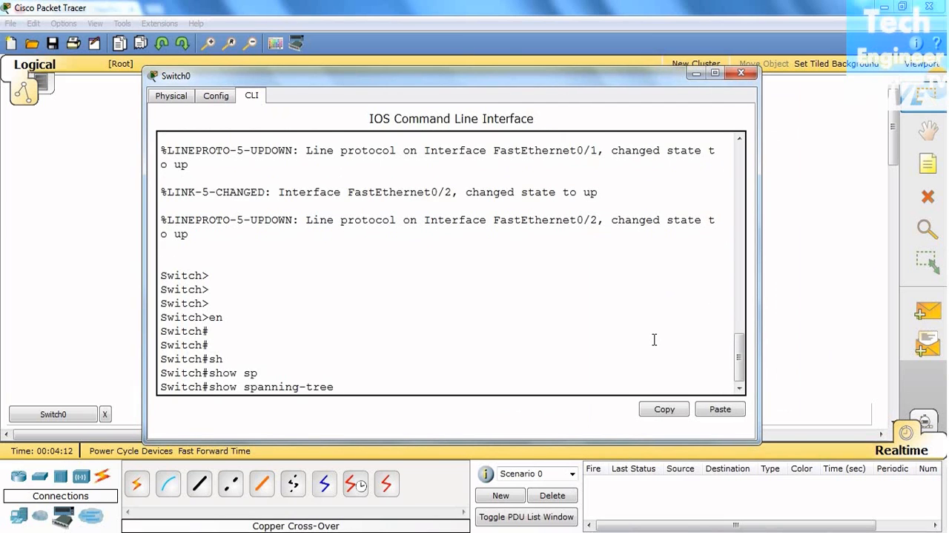
pyautogui.press('Return')
pyautogui.press('Return')
pyautogui.press('Return')
pyautogui.scroll(5, 654, 339)
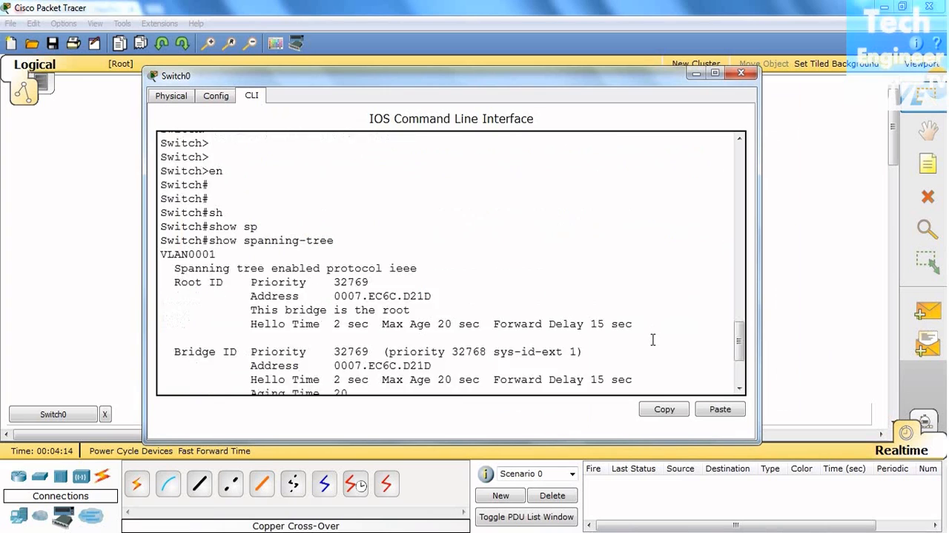
pyautogui.scroll(-3, 653, 339)
pyautogui.scroll(-2, 654, 339)
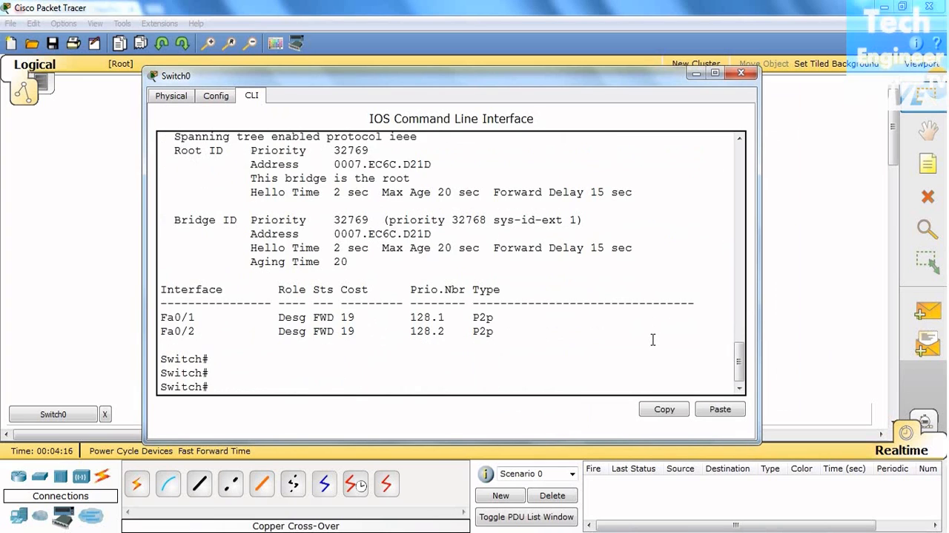
pyautogui.scroll(1, 653, 339)
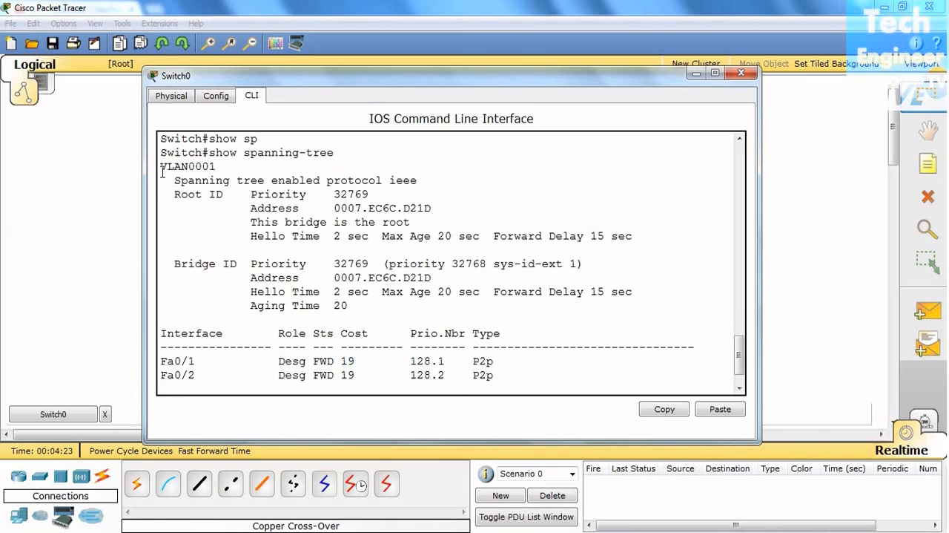
# - Examine the VLAN, Root ID and Bridge ID sections of Switch0's spanning-tree output, compare their addresses, and minimize the window
pyautogui.moveTo(161, 167); pyautogui.dragTo(217, 169)
pyautogui.click(211, 225)
pyautogui.click(226, 170)
pyautogui.click(230, 247)
pyautogui.moveTo(171, 193); pyautogui.dragTo(223, 206)
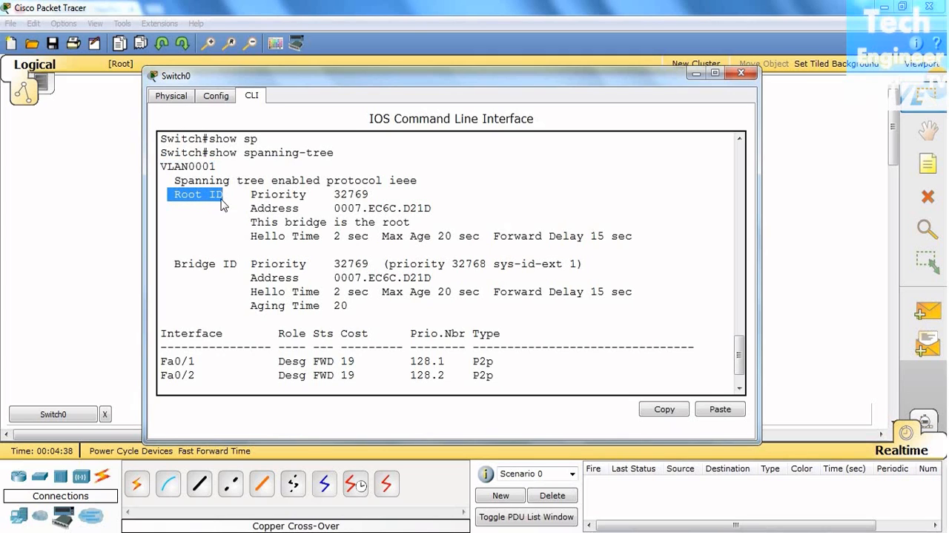
pyautogui.moveTo(167, 263); pyautogui.dragTo(230, 258)
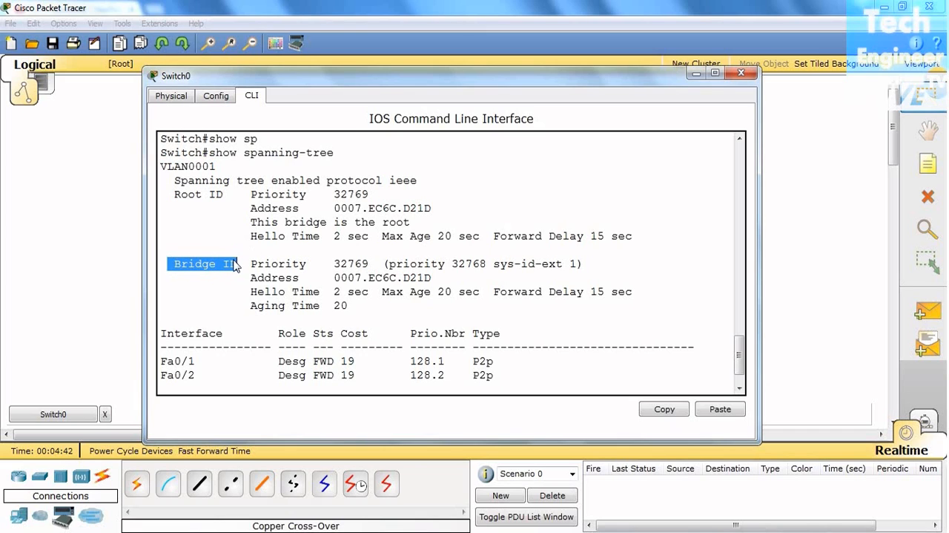
pyautogui.click(189, 211)
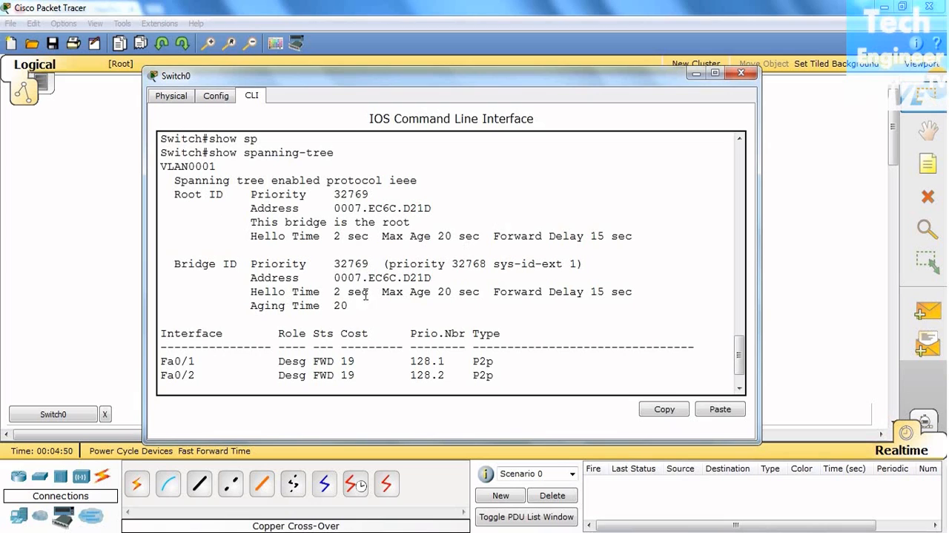
pyautogui.moveTo(173, 265); pyautogui.dragTo(447, 305)
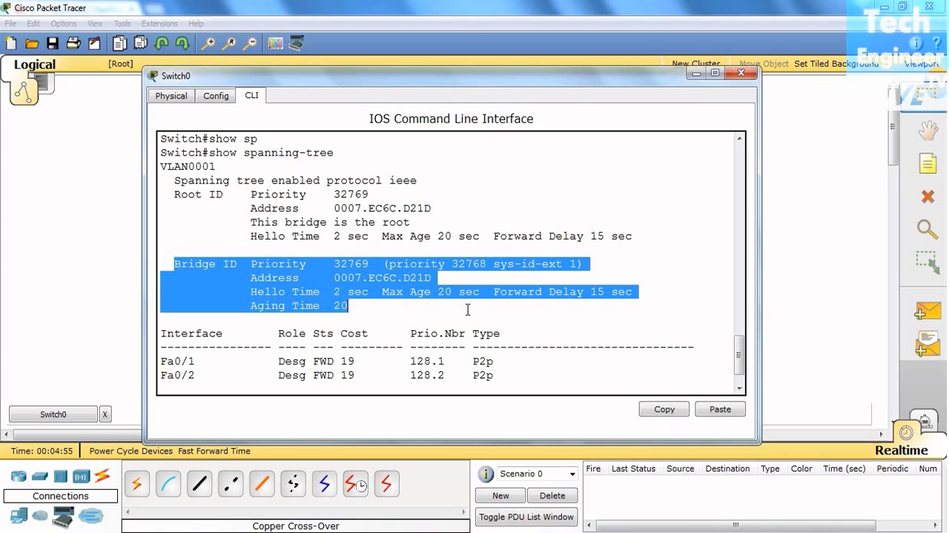
pyautogui.click(392, 312)
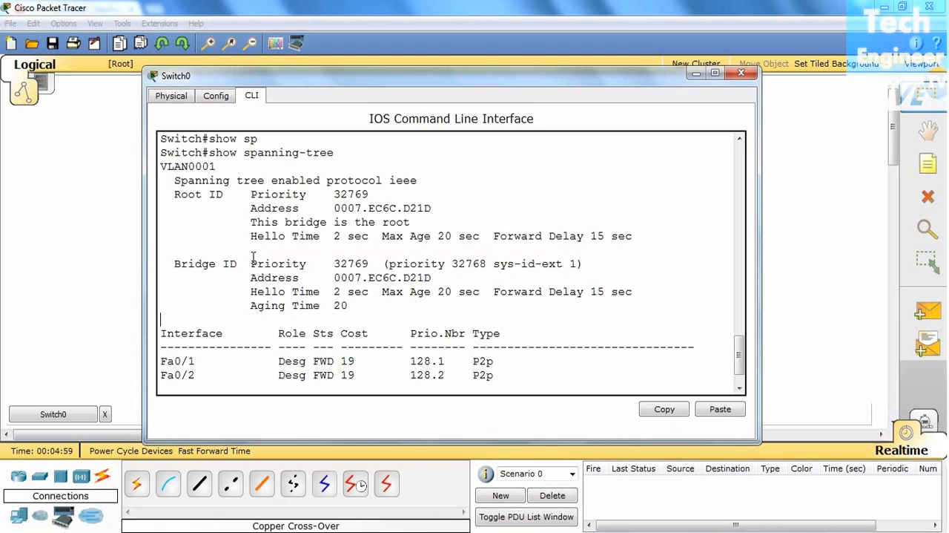
pyautogui.moveTo(250, 278); pyautogui.dragTo(448, 278)
pyautogui.moveTo(249, 208); pyautogui.dragTo(437, 212)
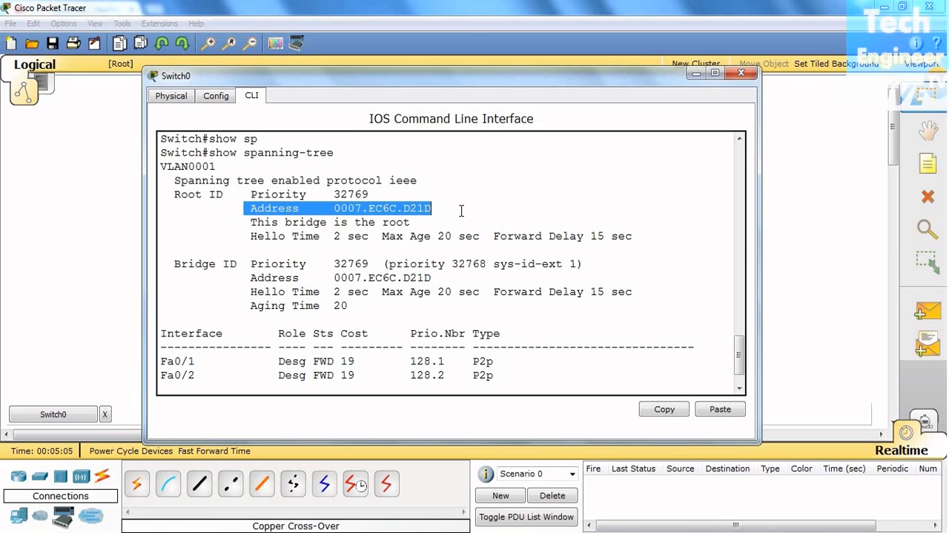
pyautogui.click(697, 72)
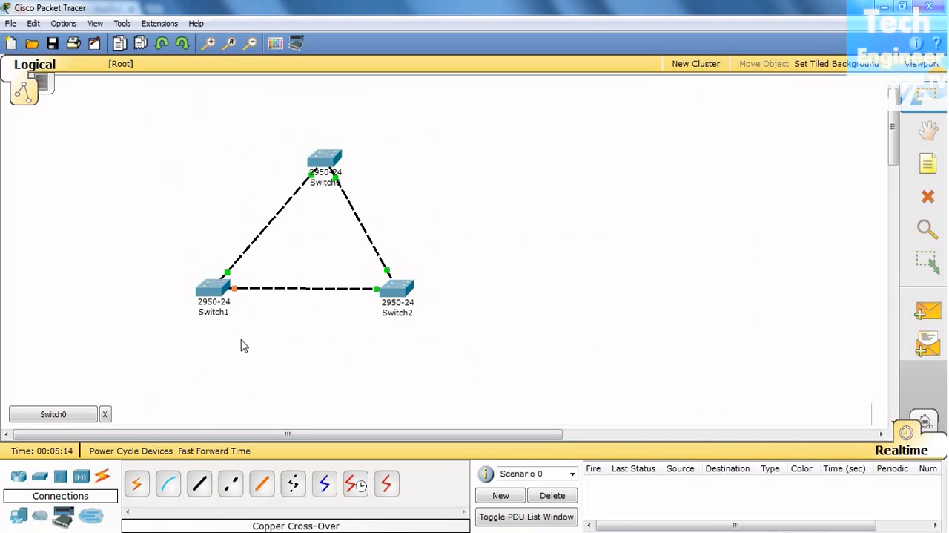
# - Reopen the Switch0 console, recheck the root and bridge addresses and the bridge priority, and return to the topology
pyautogui.click(74, 414)
pyautogui.click(531, 222)
pyautogui.moveTo(248, 207); pyautogui.dragTo(455, 209)
pyautogui.moveTo(249, 278); pyautogui.dragTo(445, 281)
pyautogui.click(526, 282)
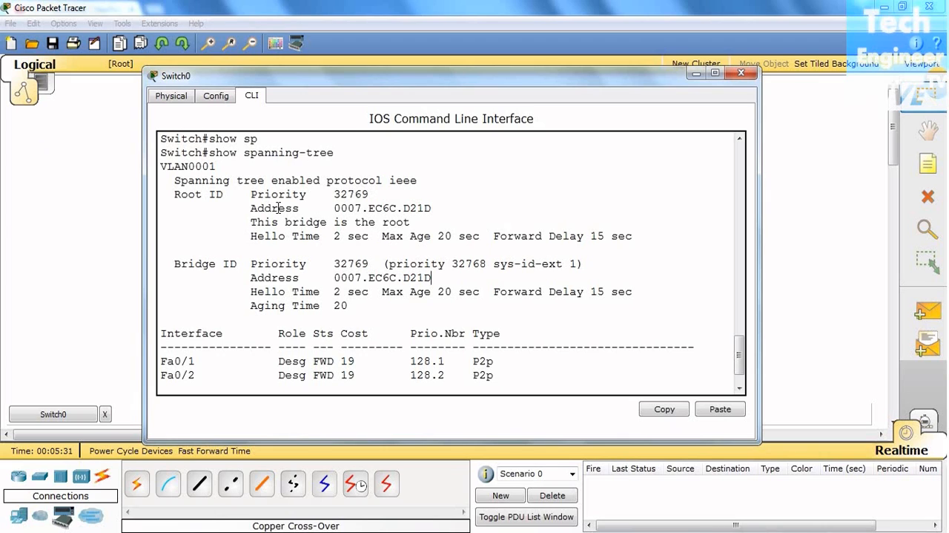
pyautogui.moveTo(333, 262); pyautogui.dragTo(374, 262)
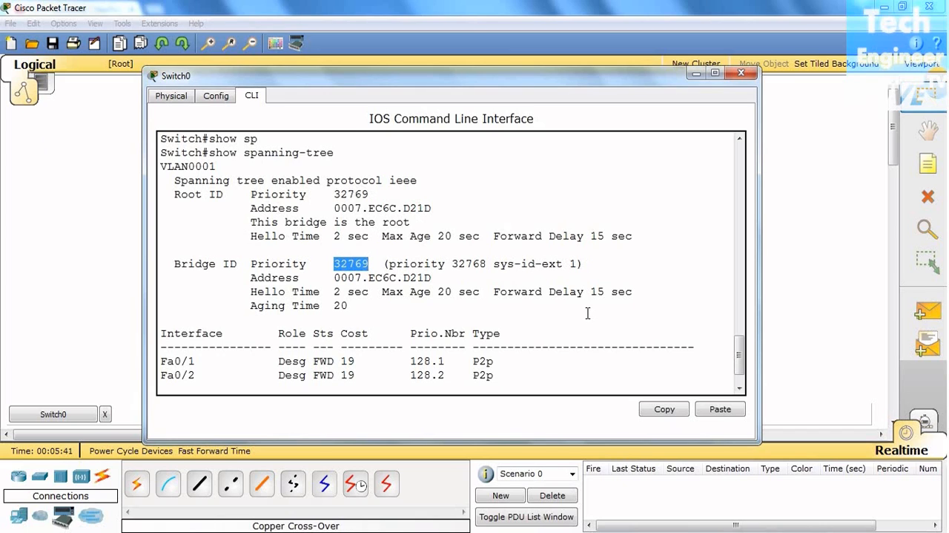
pyautogui.press('Return')
pyautogui.press('Return')
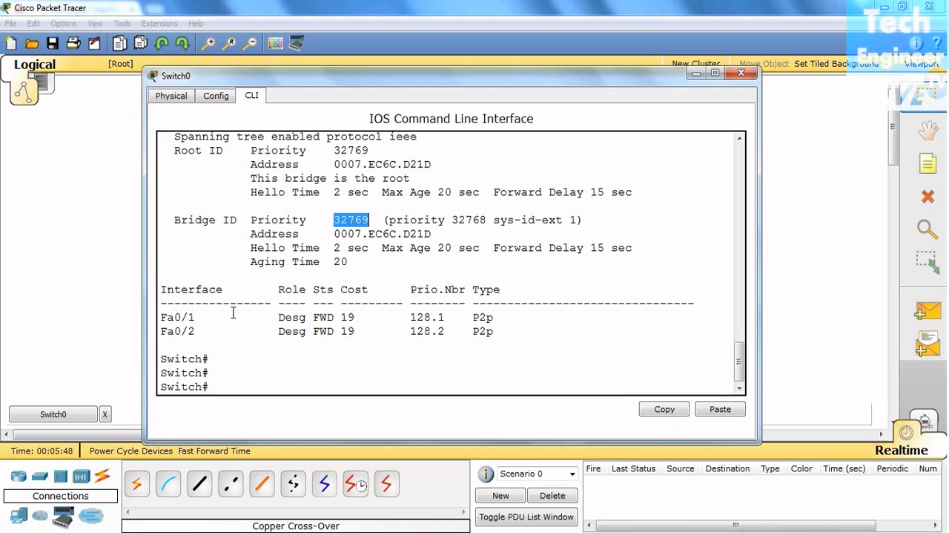
pyautogui.click(697, 75)
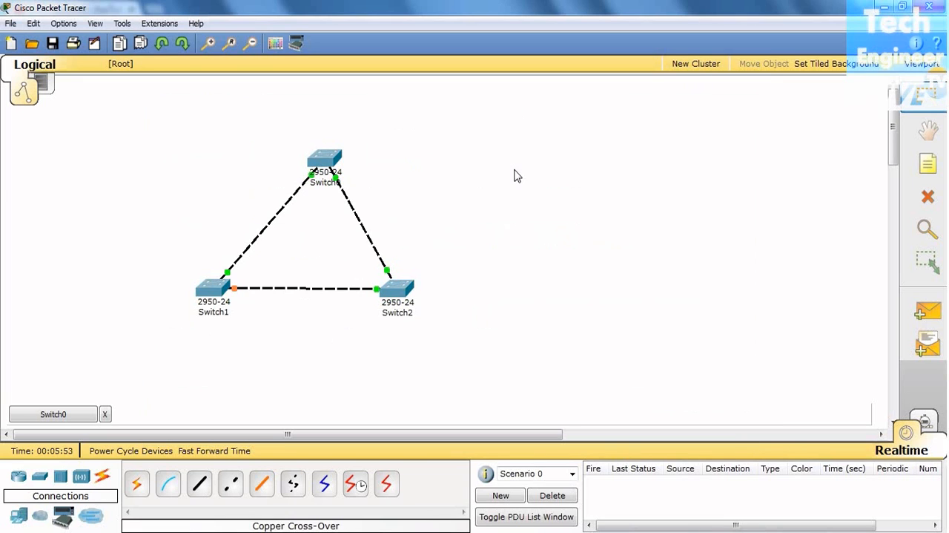
# - Open Switch2's command-line console, widen its window, and enter privileged EXEC mode with en
pyautogui.click(395, 299)
pyautogui.moveTo(393, 126); pyautogui.dragTo(632, 98)
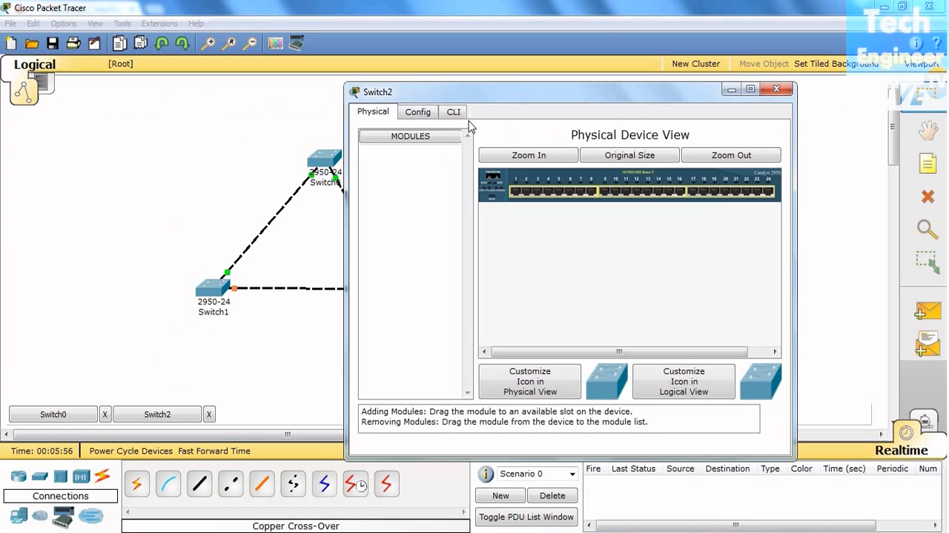
pyautogui.click(457, 113)
pyautogui.moveTo(345, 324); pyautogui.dragTo(251, 323)
pyautogui.press('Return')
pyautogui.press('Return')
pyautogui.press('Return')
pyautogui.write('e')
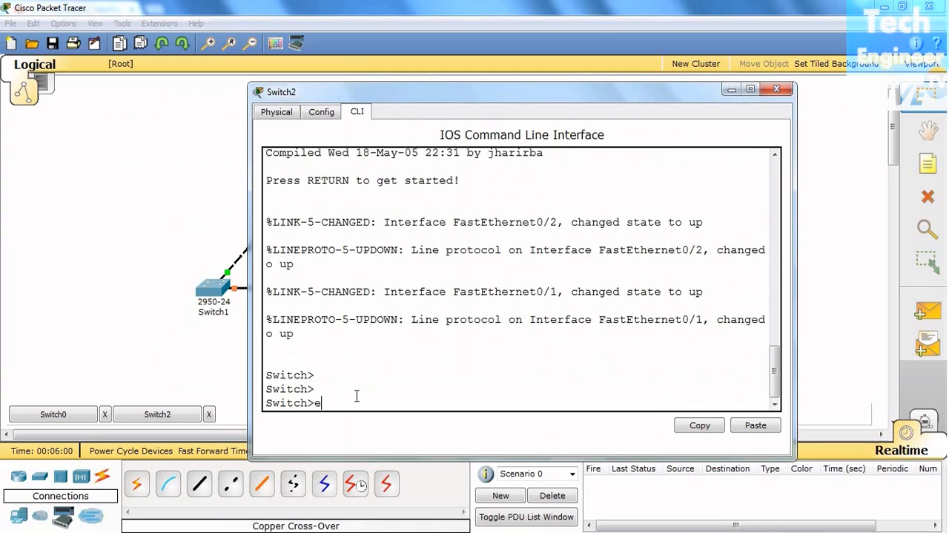
pyautogui.write('n')
pyautogui.press('Return')
pyautogui.press('Return')
# - Run show spanning-tree on Switch2, bring the Root ID and Bridge ID sections into view, and enlarge and reposition the window
pyautogui.write('s')
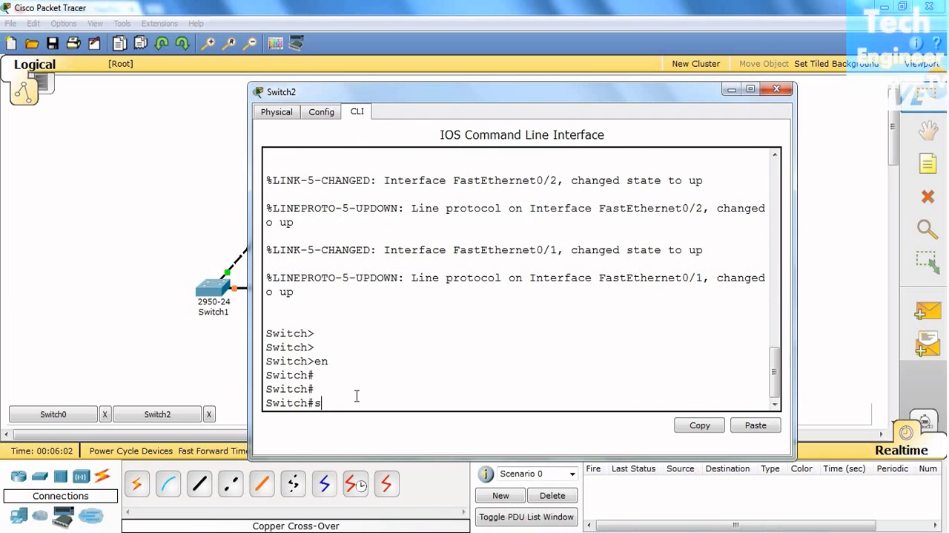
pyautogui.write('ho')
pyautogui.press('Tab')
pyautogui.write('sp')
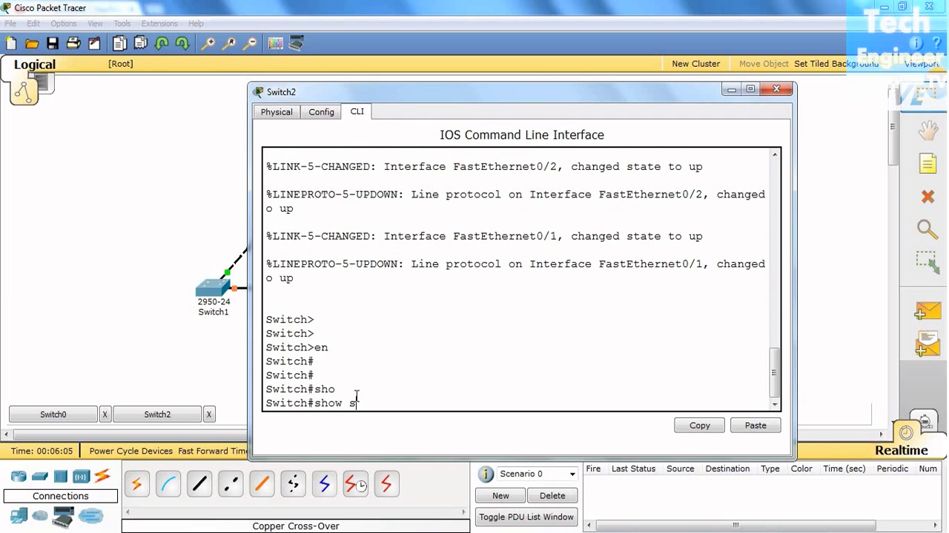
pyautogui.press('Tab')
pyautogui.press('Return')
pyautogui.press('Return')
pyautogui.press('Return')
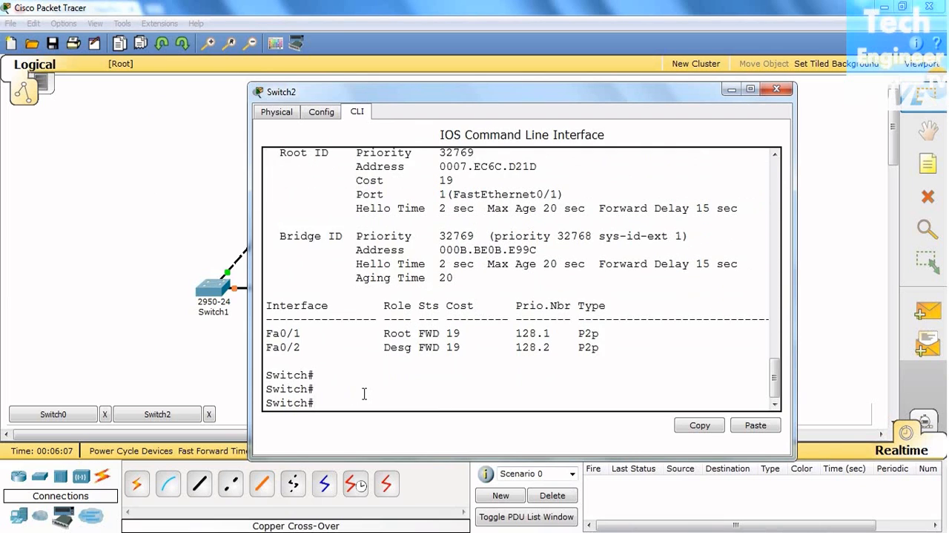
pyautogui.scroll(2, 363, 392)
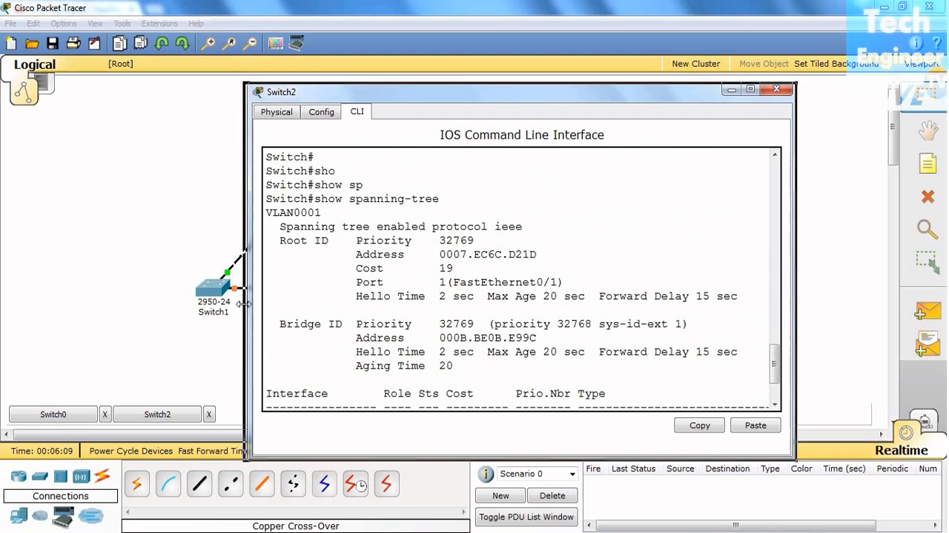
pyautogui.moveTo(248, 304); pyautogui.dragTo(237, 304)
pyautogui.moveTo(531, 97); pyautogui.dragTo(554, 78)
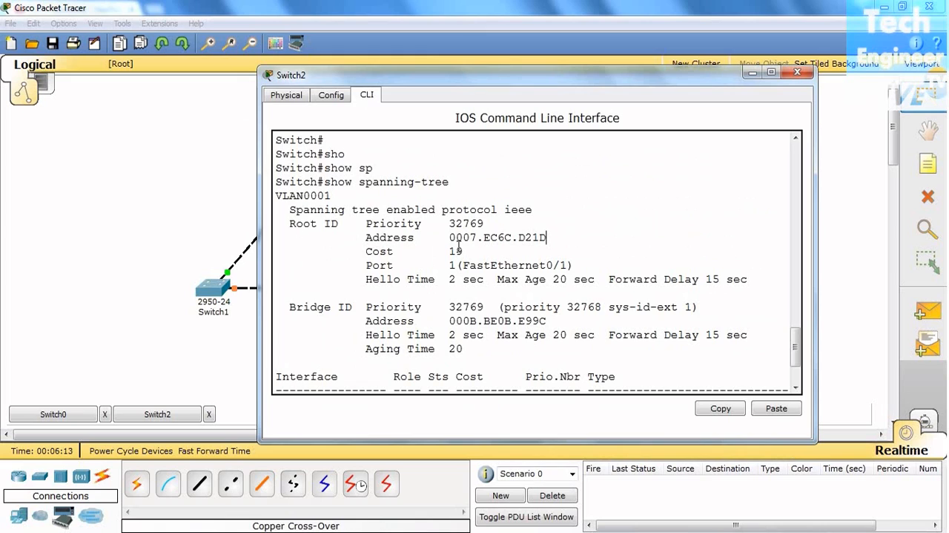
# - Compare the Root ID address with the Bridge ID address in Switch2's spanning-tree output
pyautogui.moveTo(449, 237); pyautogui.dragTo(558, 238)
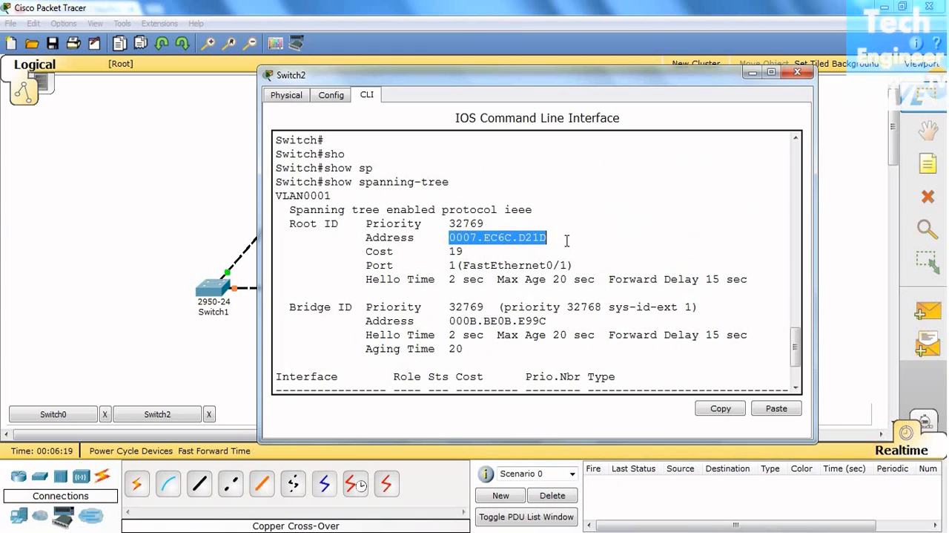
pyautogui.click(365, 321)
pyautogui.moveTo(365, 320); pyautogui.dragTo(567, 320)
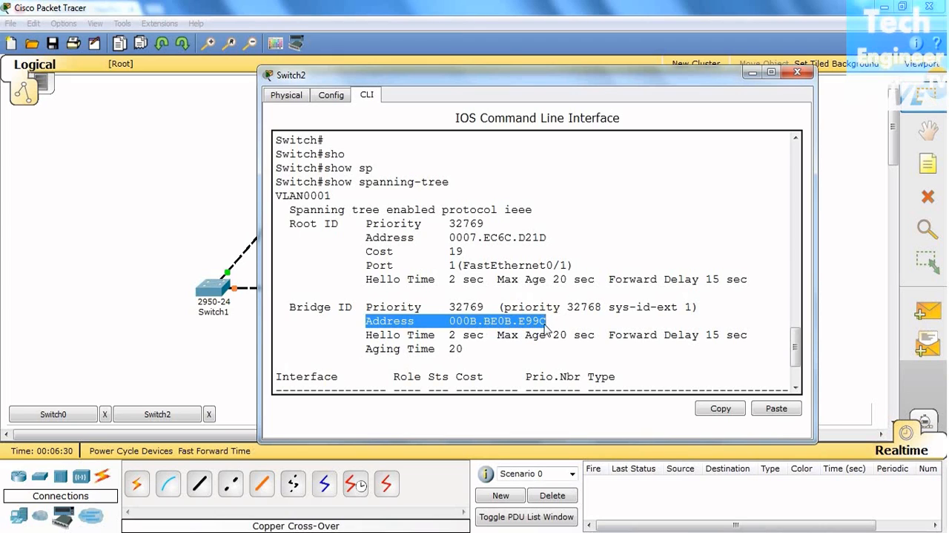
pyautogui.click(415, 321)
pyautogui.moveTo(365, 321); pyautogui.dragTo(575, 321)
pyautogui.click(618, 279)
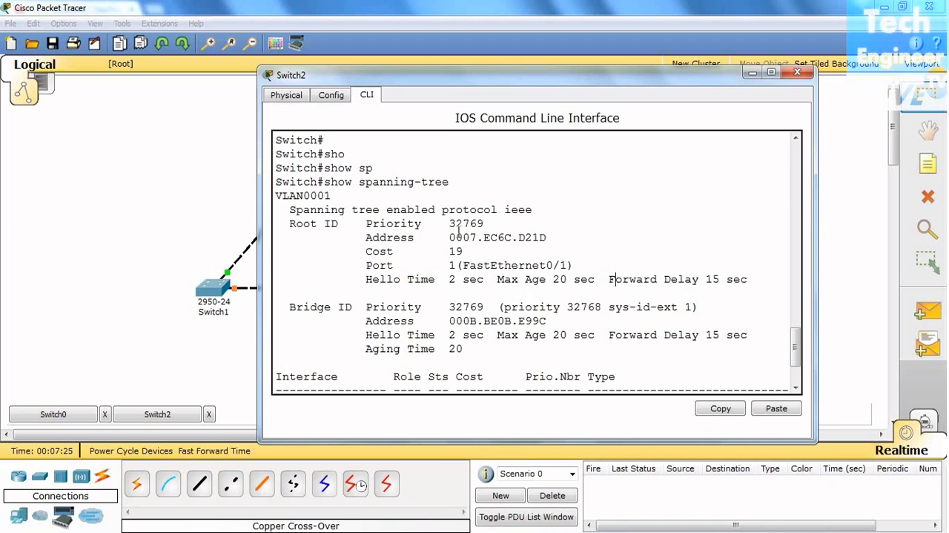
# - Check the root path cost and the interface table in Switch2's spanning-tree output, and return to the topology
pyautogui.scroll(-1, 626, 275)
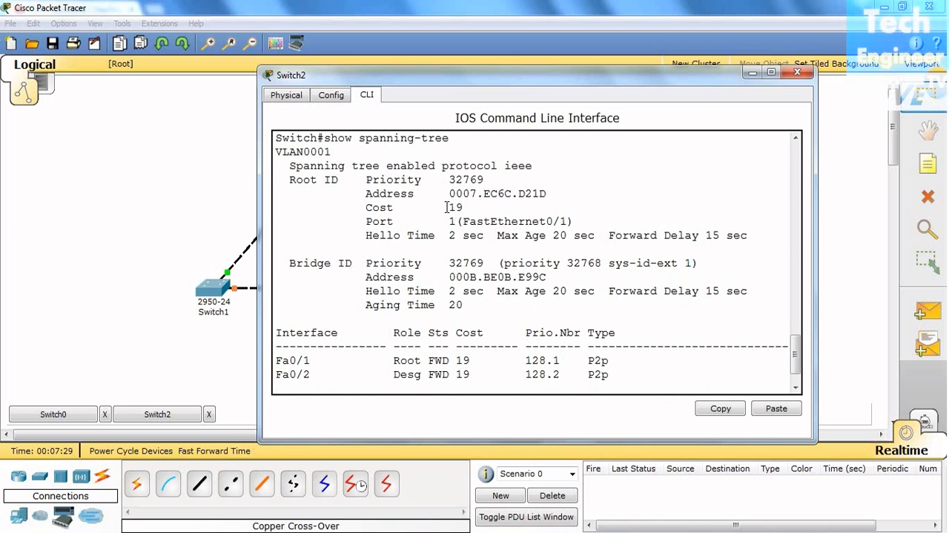
pyautogui.moveTo(447, 207); pyautogui.dragTo(468, 211)
pyautogui.click(524, 363)
pyautogui.click(182, 356)
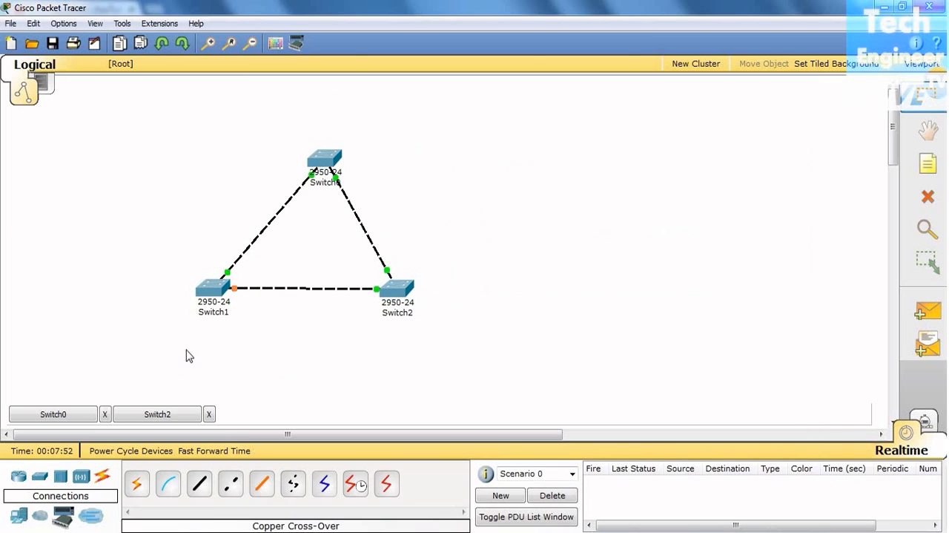
# - Open Switch1's command-line console and widen its window so full console lines fit
pyautogui.click(214, 289)
pyautogui.moveTo(349, 36); pyautogui.dragTo(605, 76)
pyautogui.click(389, 89)
pyautogui.press('Return')
pyautogui.press('Return')
pyautogui.press('Return')
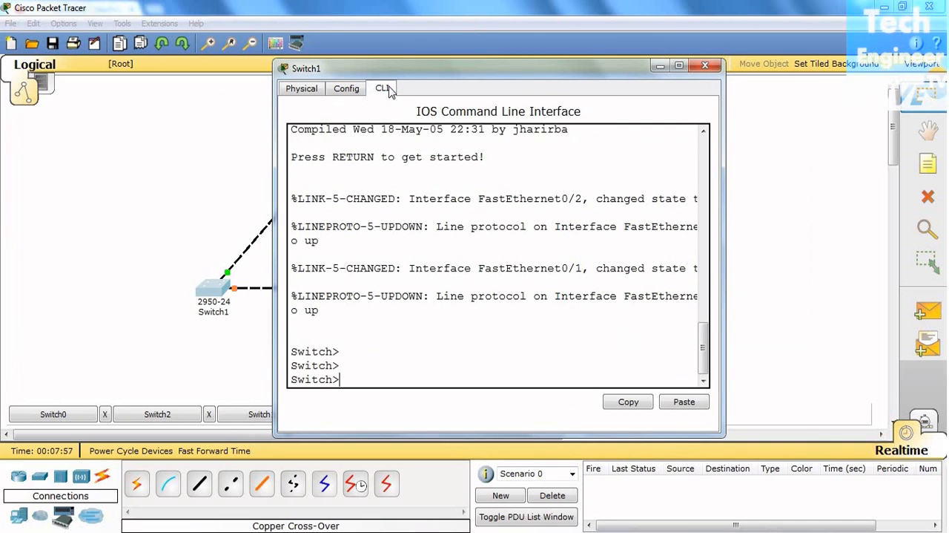
pyautogui.moveTo(724, 248); pyautogui.dragTo(892, 247)
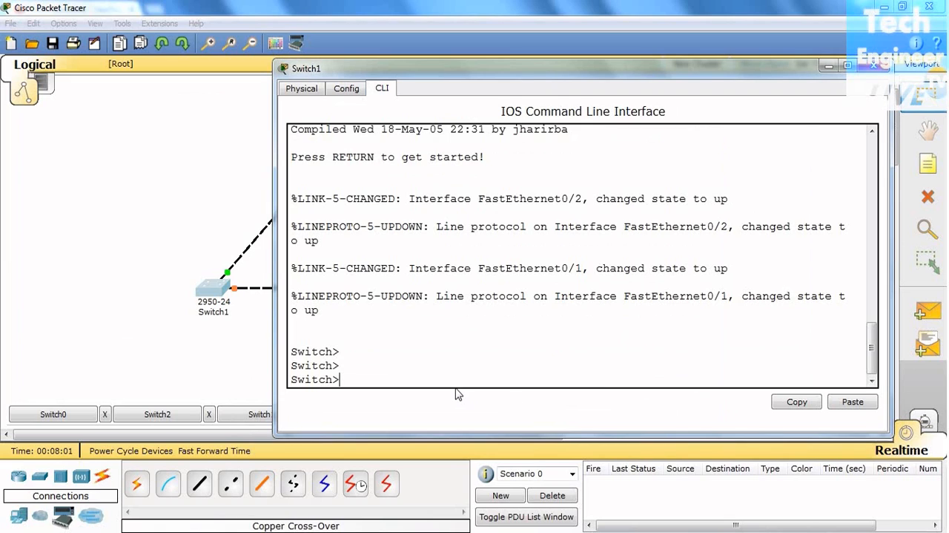
# - Enter privileged EXEC mode on Switch1 with en
pyautogui.write('sho')
pyautogui.press('Return')
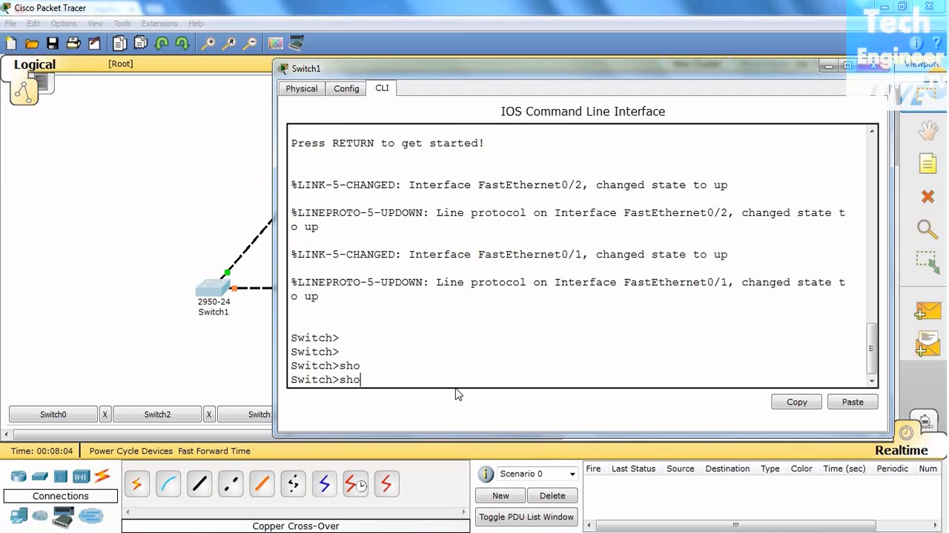
pyautogui.write('ebn')
pyautogui.press('BackSpace')
pyautogui.press('BackSpace')
pyautogui.write('n')
pyautogui.press('Return')
# - Run sh spanning-tree on Switch1 and bring its Root ID, Bridge ID and interface sections into view
pyautogui.press('Return')
pyautogui.write('sh')
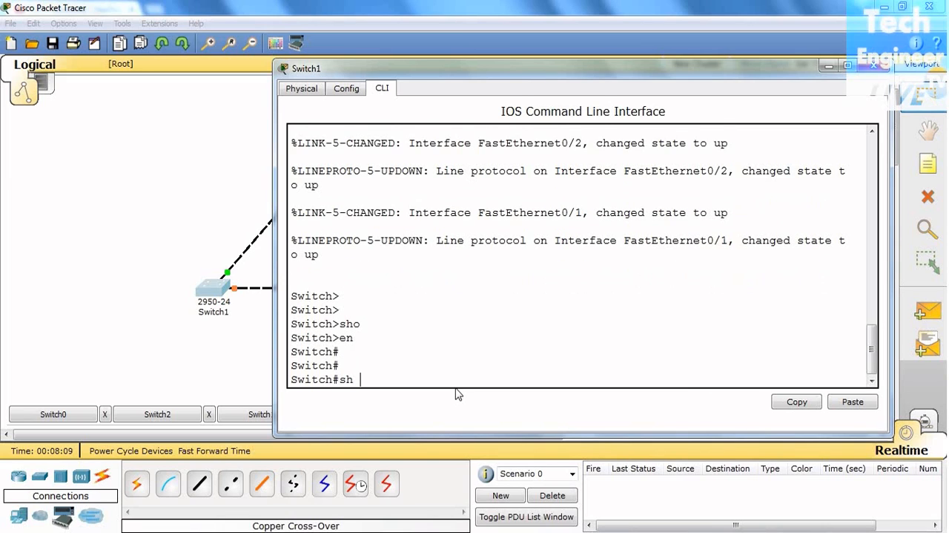
pyautogui.press('Tab')
pyautogui.write('sp')
pyautogui.press('Tab')
pyautogui.press('Return')
pyautogui.press('Return')
pyautogui.scroll(1, 457, 394)
pyautogui.scroll(2, 458, 394)
pyautogui.scroll(-2, 698, 328)
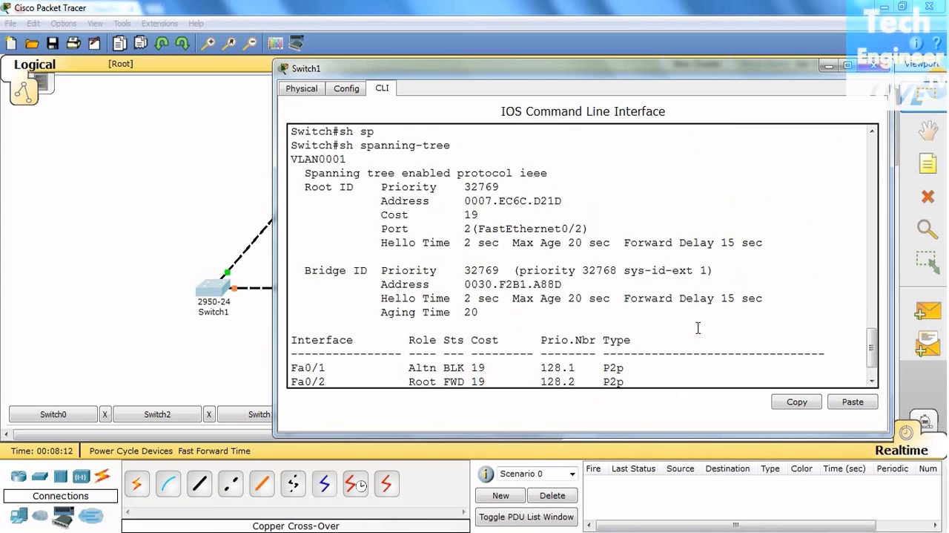
# - Examine the VLAN, bridge priority and bridge address in Switch1's spanning-tree output, and return to the topology
pyautogui.moveTo(349, 159); pyautogui.dragTo(343, 160)
pyautogui.moveTo(466, 271); pyautogui.dragTo(502, 270)
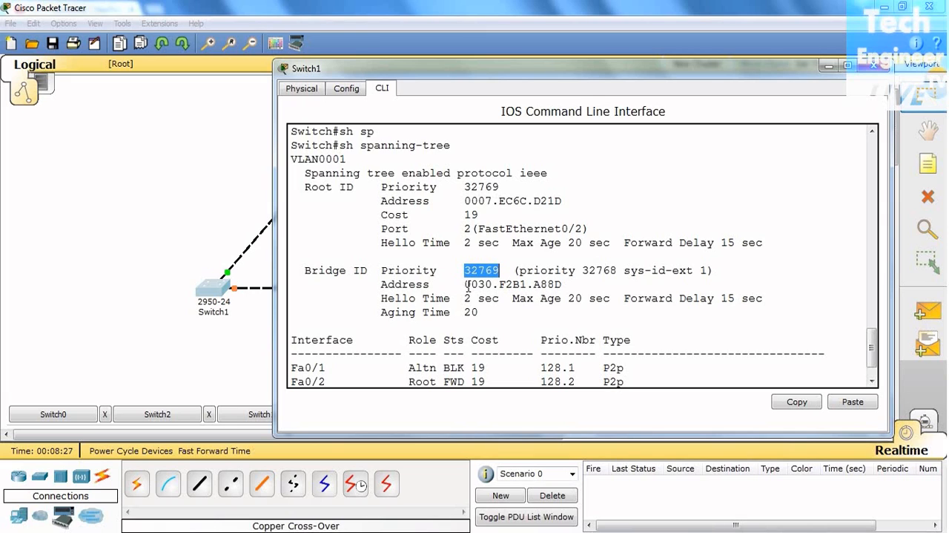
pyautogui.moveTo(466, 284); pyautogui.dragTo(496, 284)
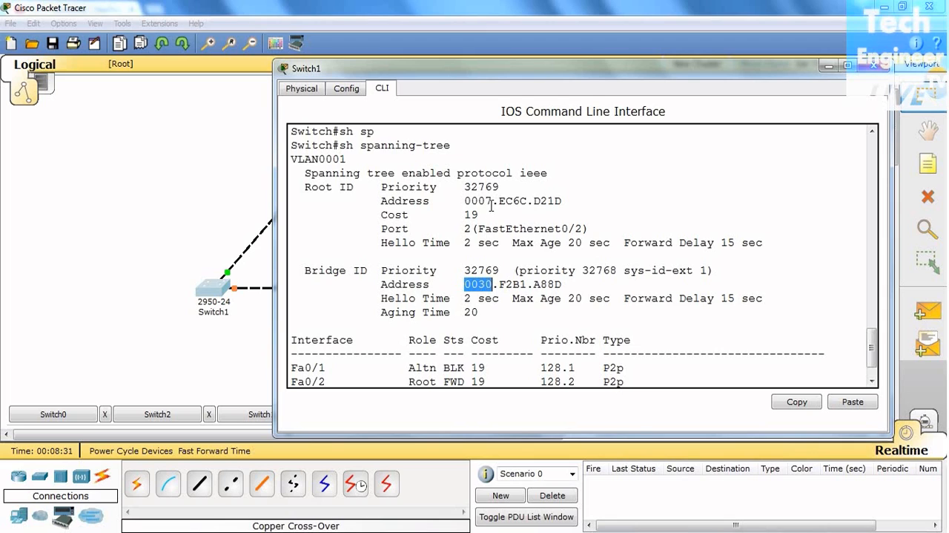
pyautogui.click(216, 356)
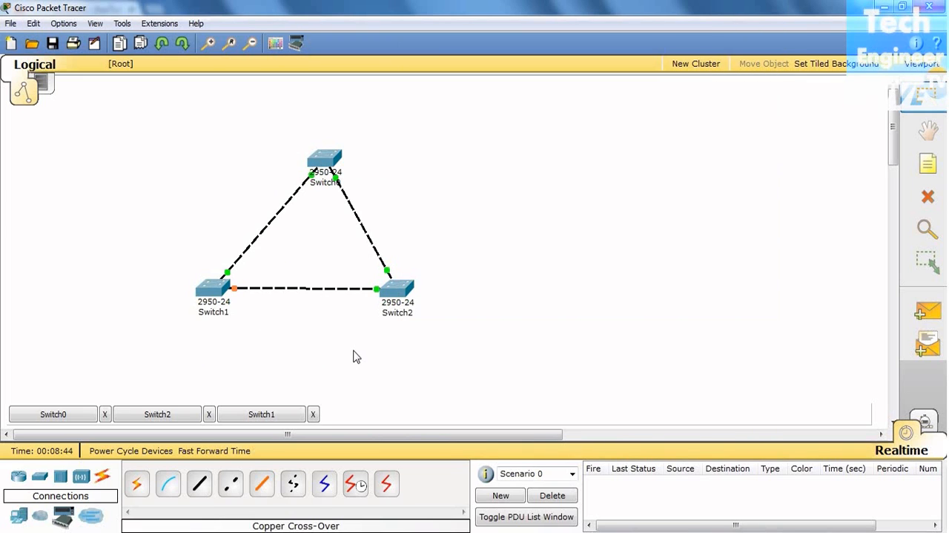
# - Reopen the Switch1 console and compare the full Root ID and Bridge ID sections of its spanning-tree output
pyautogui.click(272, 413)
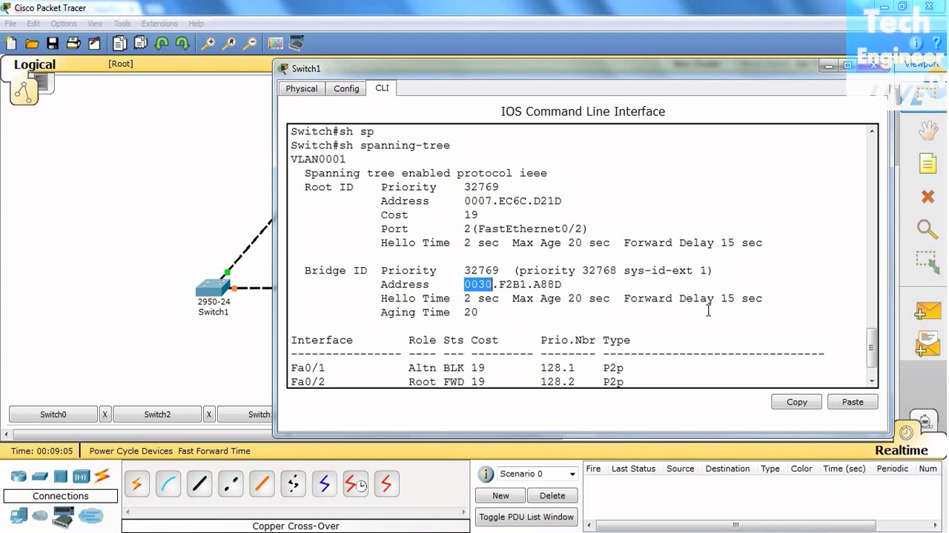
pyautogui.press('Return')
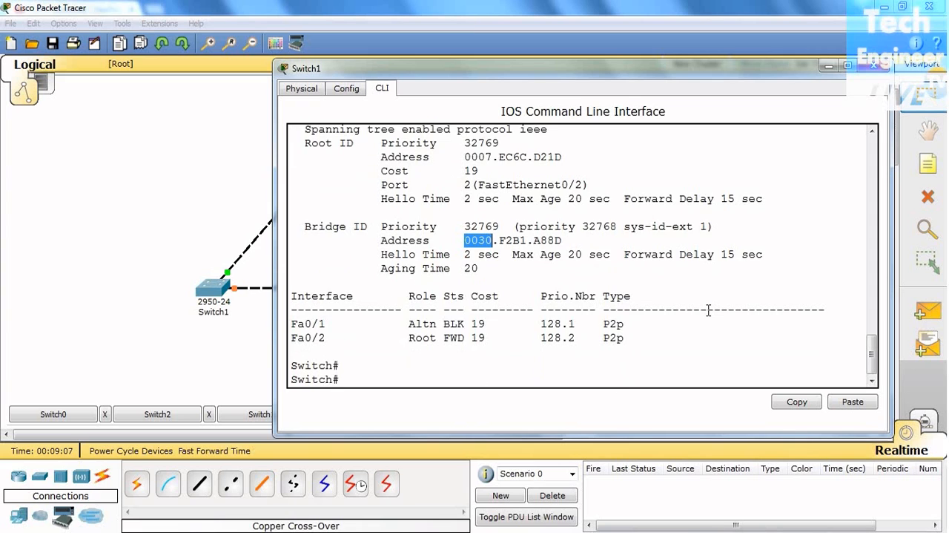
pyautogui.scroll(1, 709, 310)
pyautogui.scroll(2, 708, 311)
pyautogui.scroll(-3, 709, 310)
pyautogui.scroll(1, 708, 310)
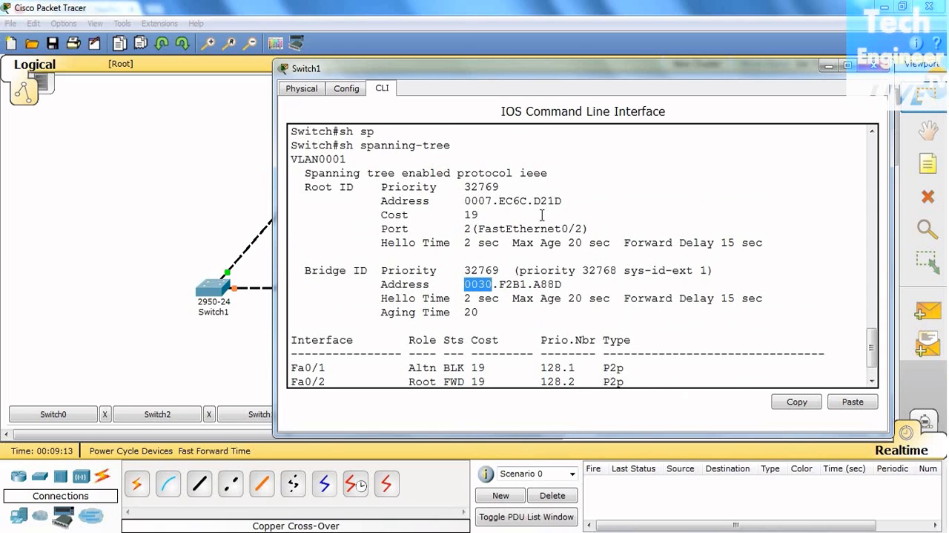
pyautogui.moveTo(292, 268); pyautogui.dragTo(676, 314)
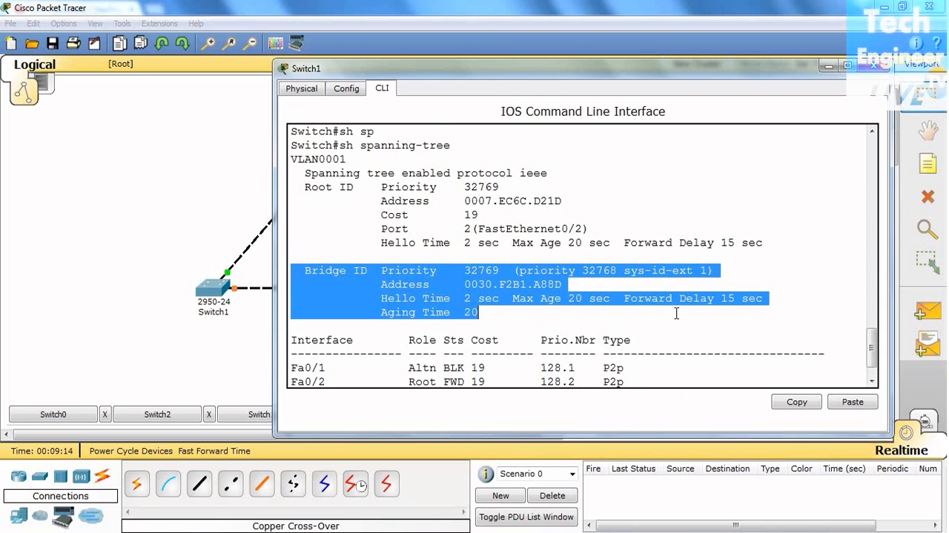
pyautogui.moveTo(299, 186); pyautogui.dragTo(791, 244)
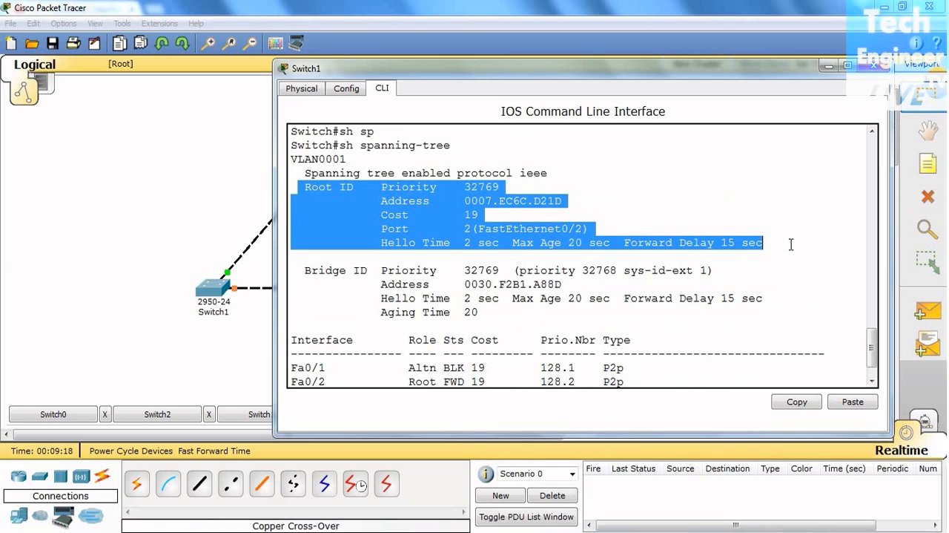
pyautogui.moveTo(294, 270); pyautogui.dragTo(695, 311)
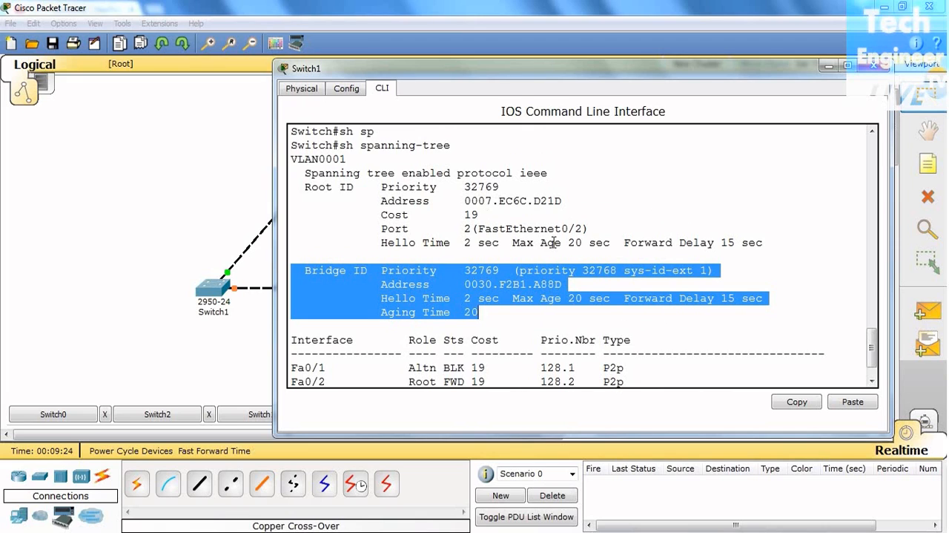
pyautogui.click(458, 286)
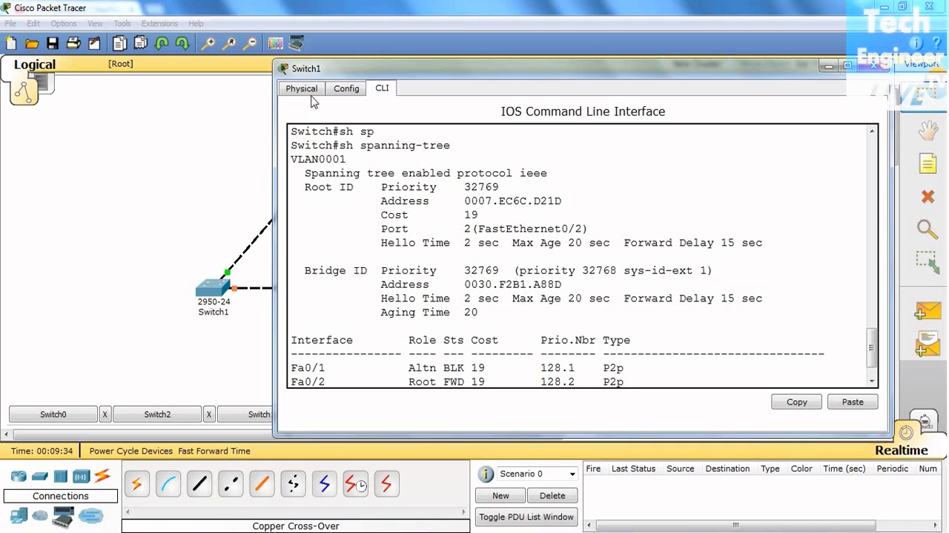
# - Recheck Switch1's bridge address, interface roles and Root ID section, and return to the topology
pyautogui.moveTo(465, 286); pyautogui.dragTo(564, 285)
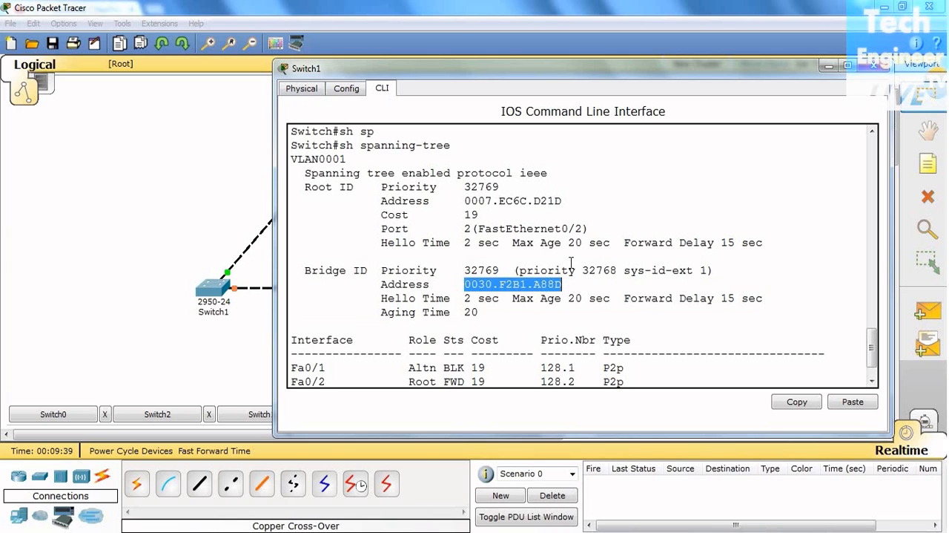
pyautogui.scroll(-1, 486, 347)
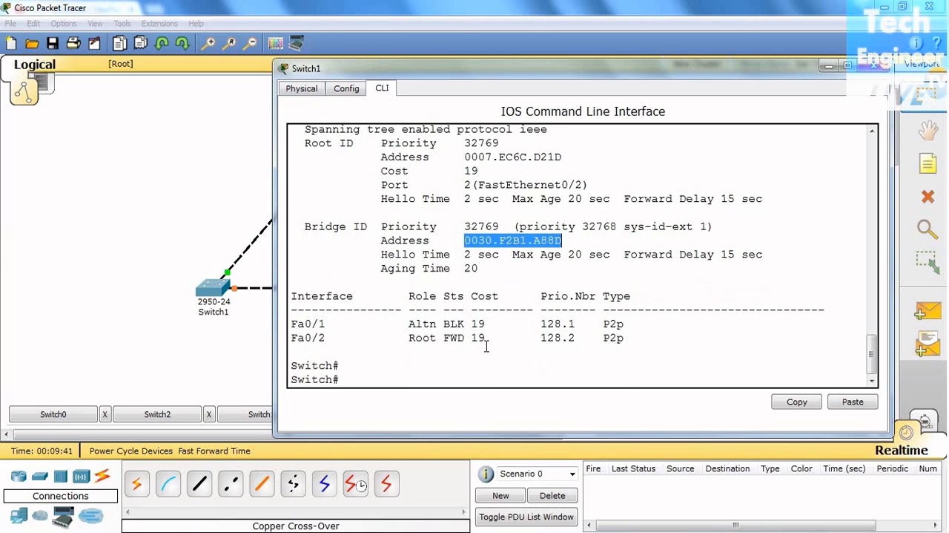
pyautogui.scroll(2, 487, 347)
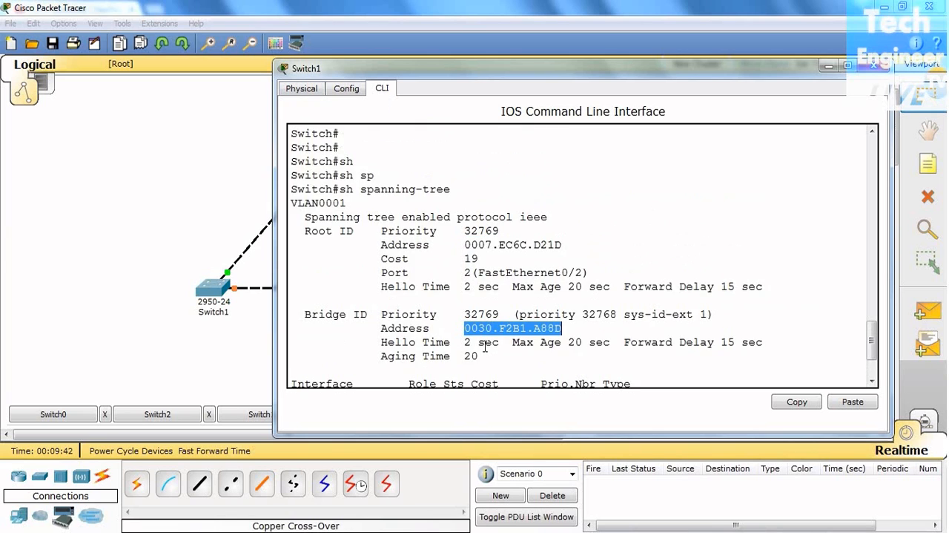
pyautogui.click(305, 231)
pyautogui.moveTo(305, 231); pyautogui.dragTo(779, 292)
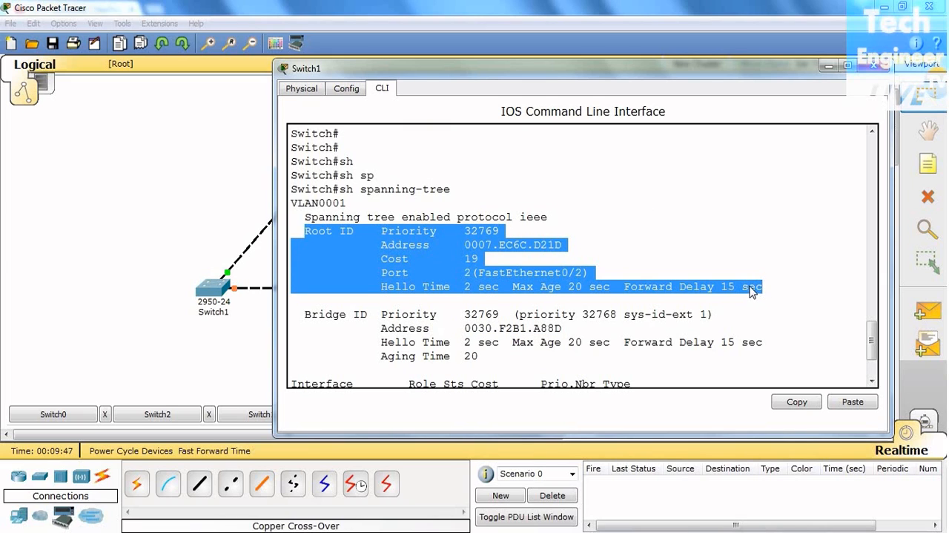
pyautogui.click(182, 214)
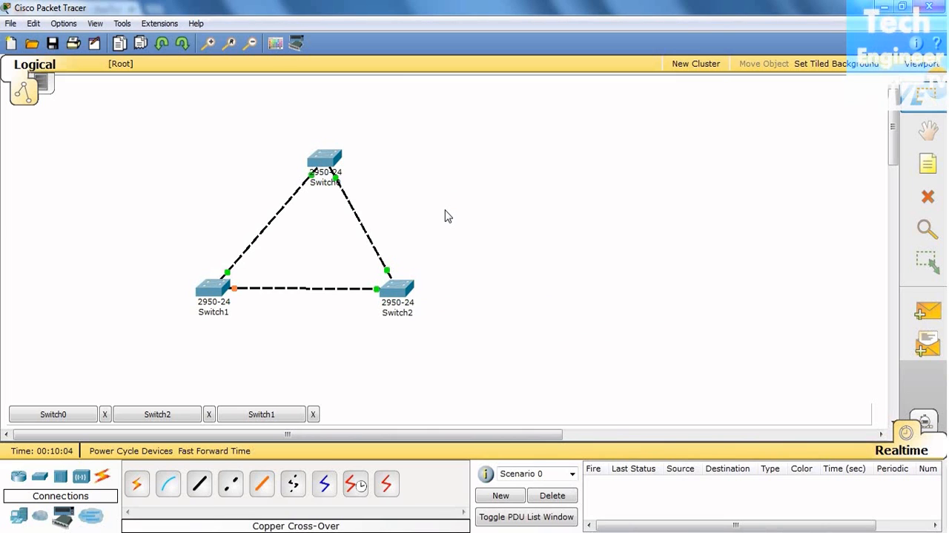
# - Reopen the Switch1 console for a final look at its bridge address and port roles, and close its window
pyautogui.click(254, 413)
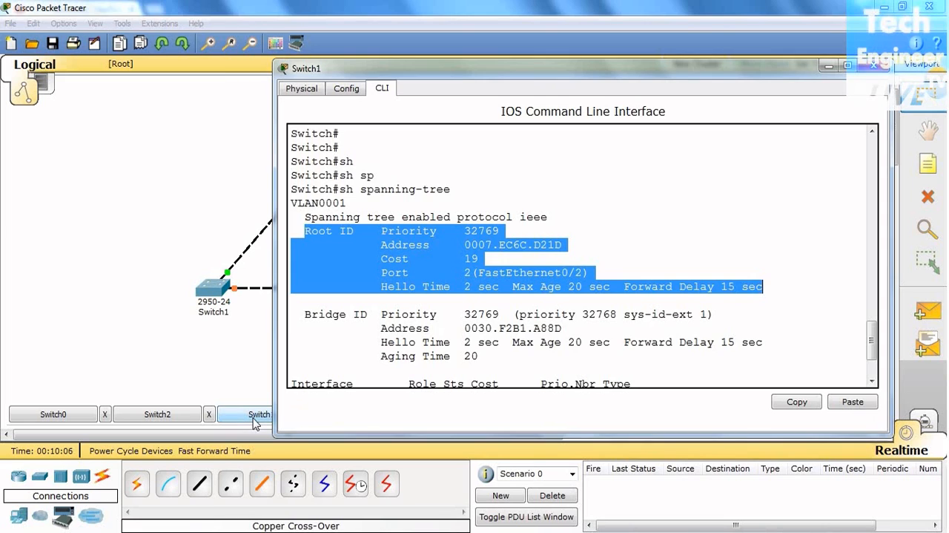
pyautogui.click(570, 331)
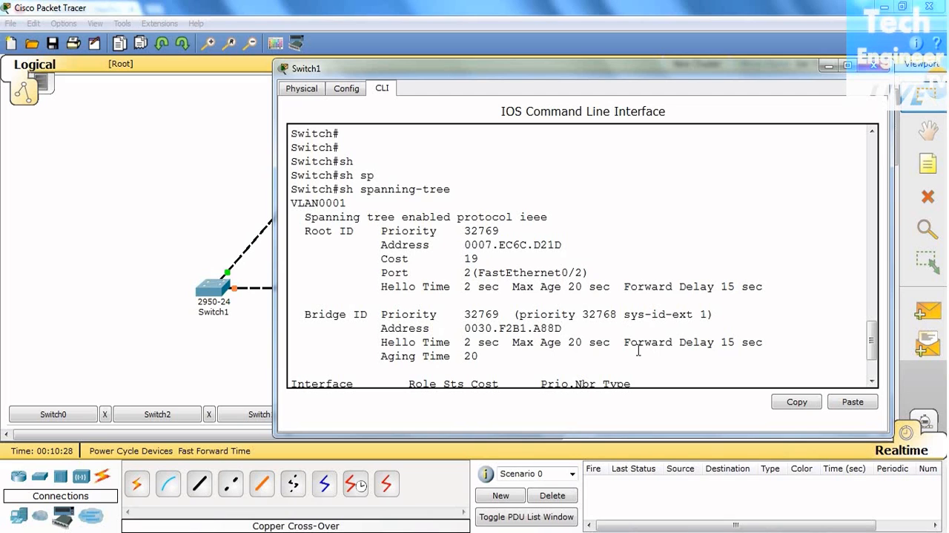
pyautogui.press('Return')
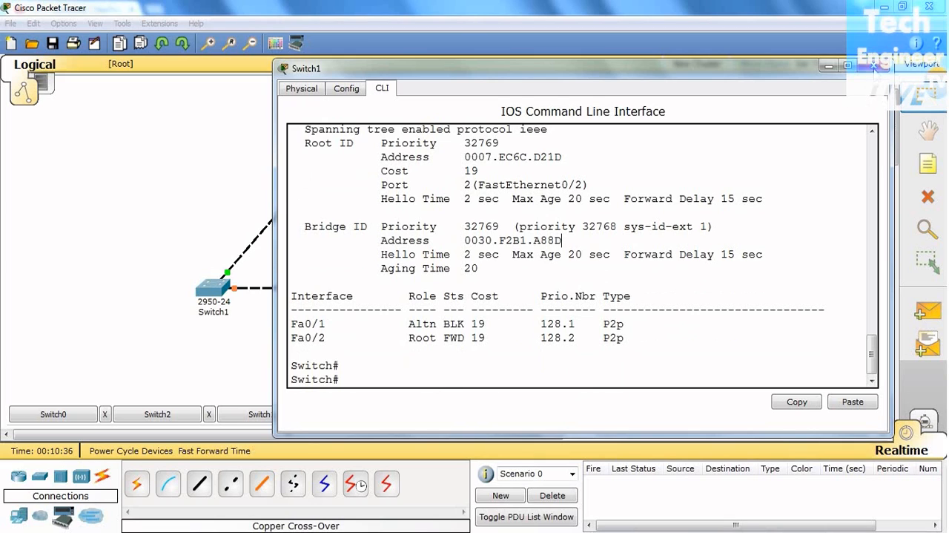
pyautogui.click(875, 67)
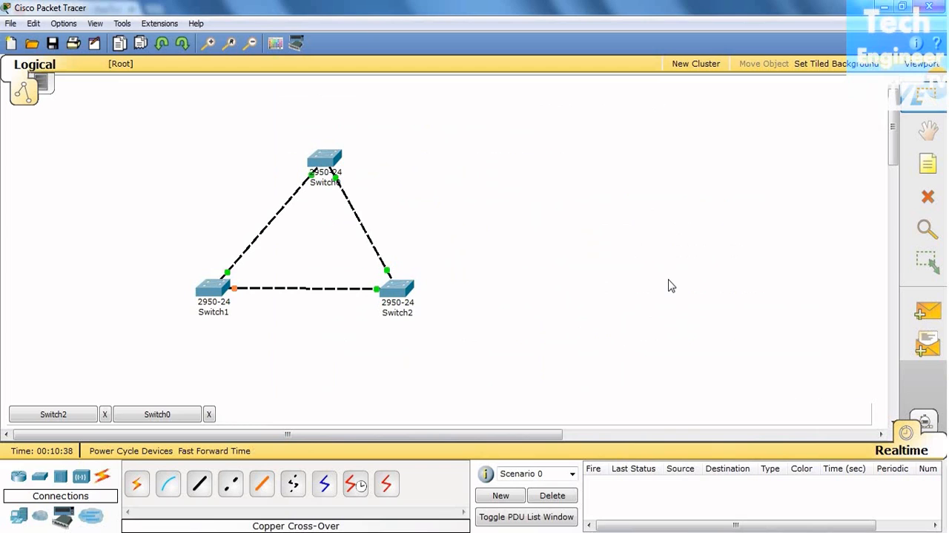